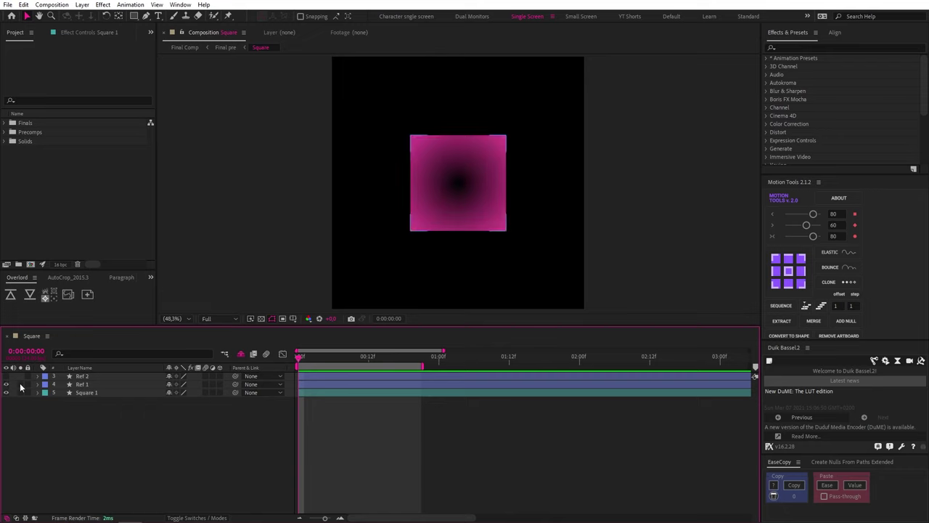
Isolate the Ref 1 and Ref 2 reference shapes in turn, leaving both visible together with the Square 1 layer.
{"action": "left_click", "coordinate": [20, 384]}
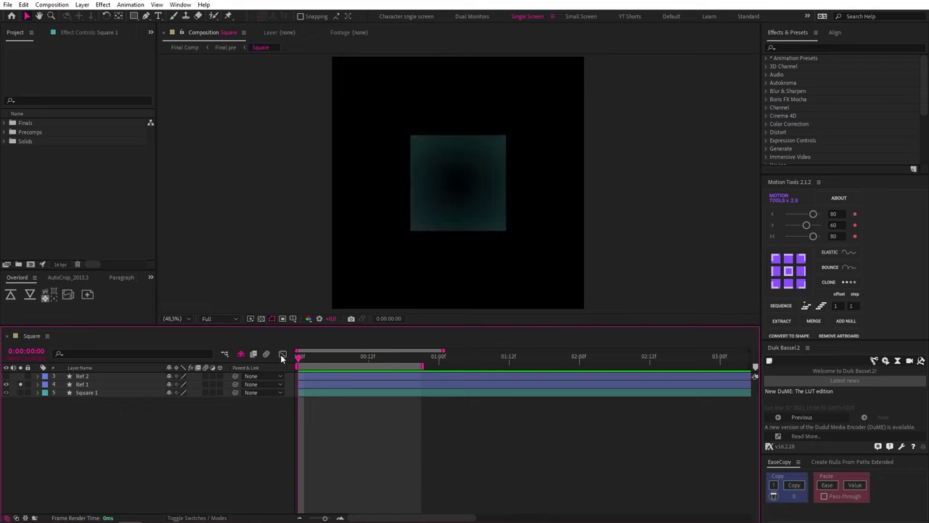
{"action": "left_click", "coordinate": [7, 376]}
{"action": "left_click", "coordinate": [20, 376]}
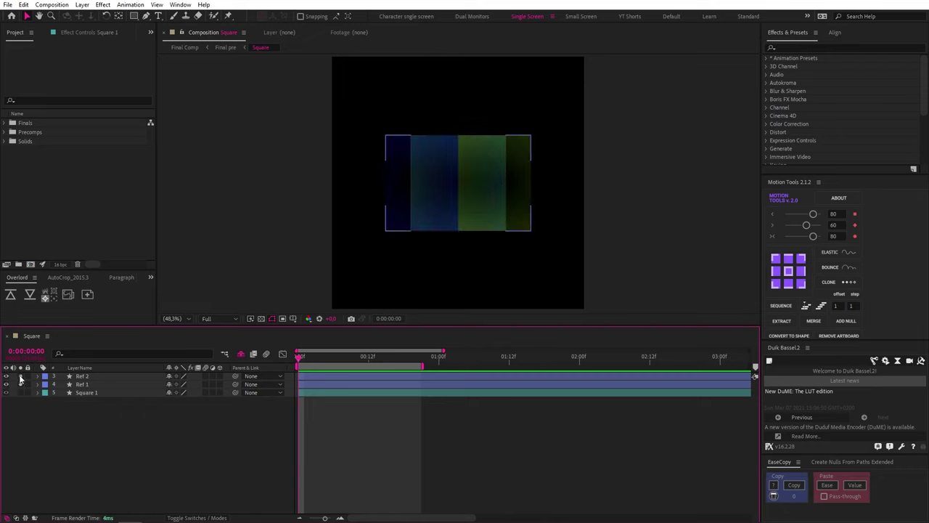
{"action": "left_click", "coordinate": [20, 384]}
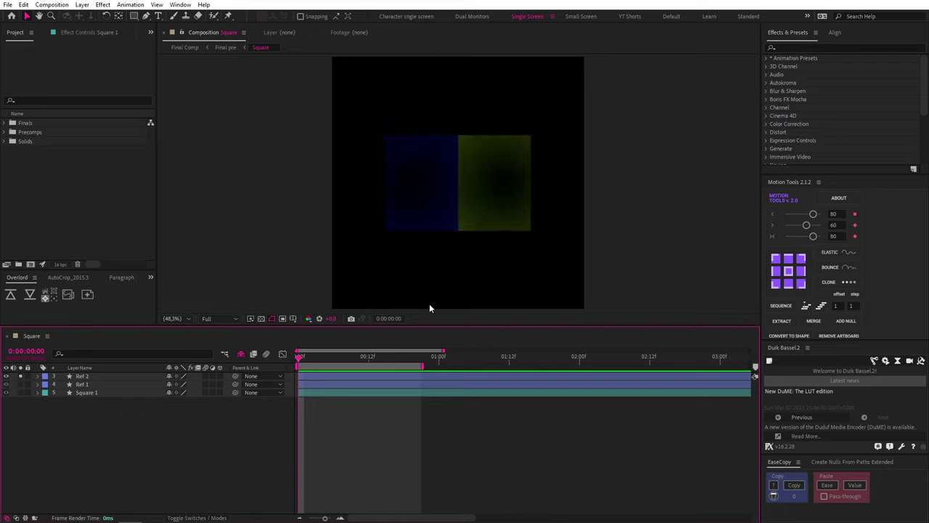
{"action": "left_click", "coordinate": [5, 392]}
Add Position and Scale keyframes to Square 1 at frames 0, 10 and 20.
{"action": "left_click", "coordinate": [388, 394]}
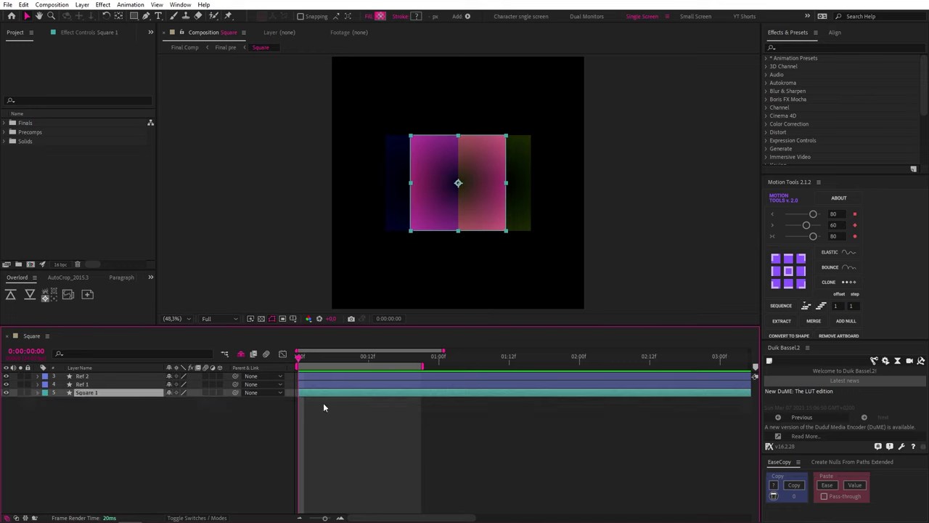
{"action": "key", "text": "alt+shift+p"}
{"action": "key", "text": "alt+shift+s"}
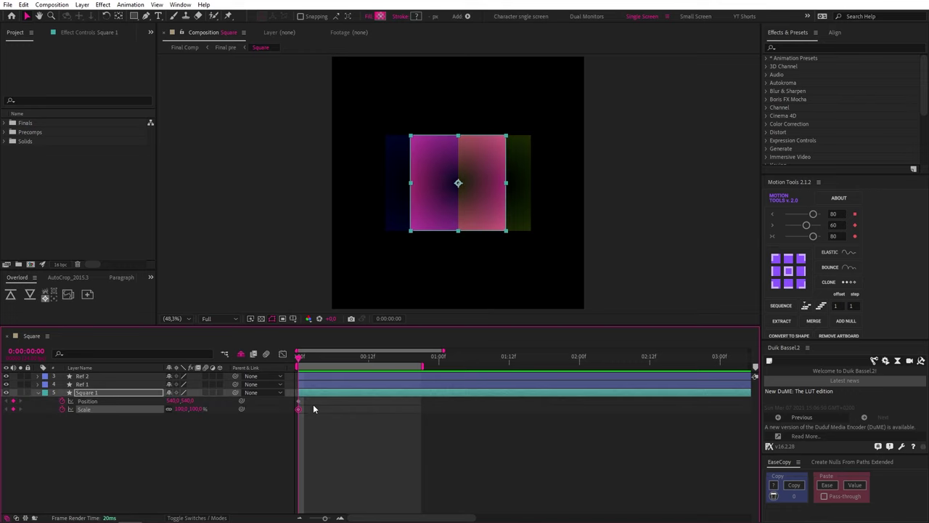
{"action": "key", "text": "shift+Page_Down"}
{"action": "key", "text": "alt+shift+p"}
{"action": "key", "text": "alt+shift+s"}
{"action": "key", "text": "shift+Page_Down"}
{"action": "key", "text": "alt+shift+p"}
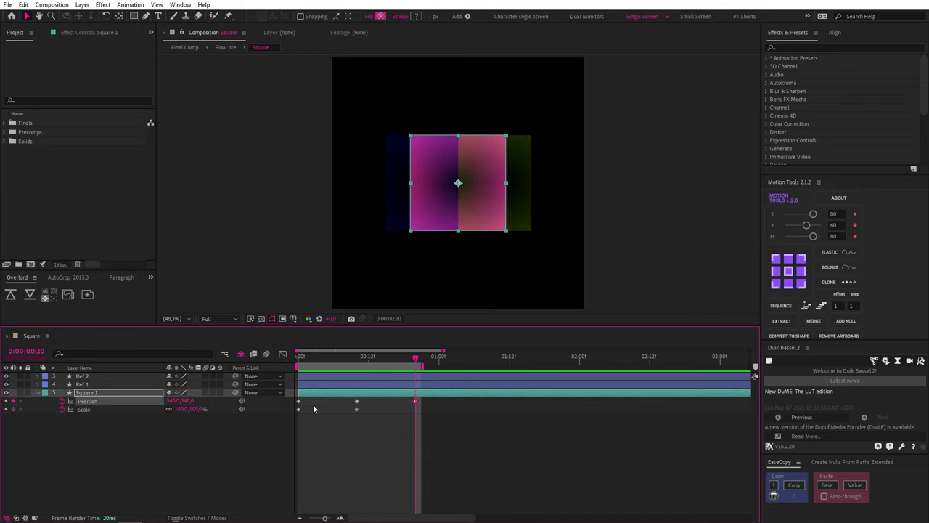
{"action": "key", "text": "alt+shift+s"}
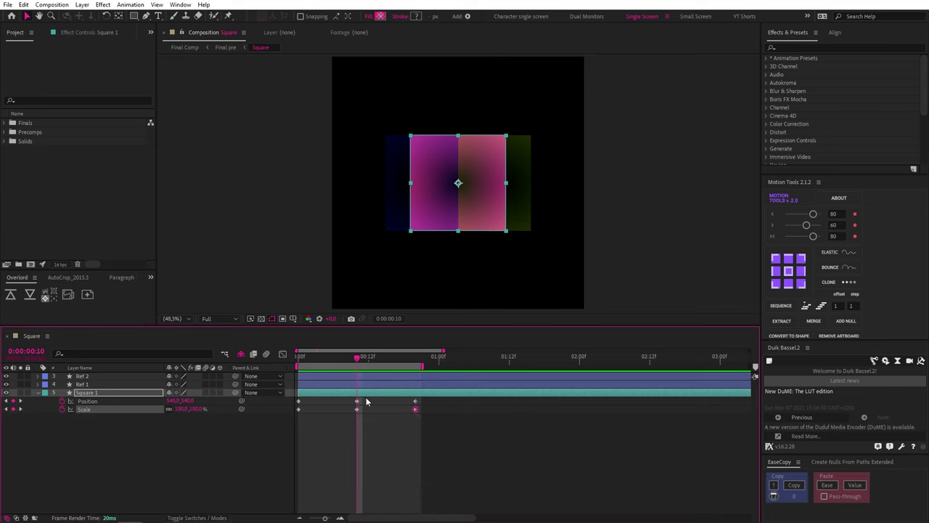
At frame 10, move Square 1 horizontally to X about 695 and set its horizontal scale to 75%.
{"action": "left_click", "coordinate": [356, 401]}
{"action": "left_click_drag", "start_coordinate": [457, 187], "coordinate": [492, 181]}
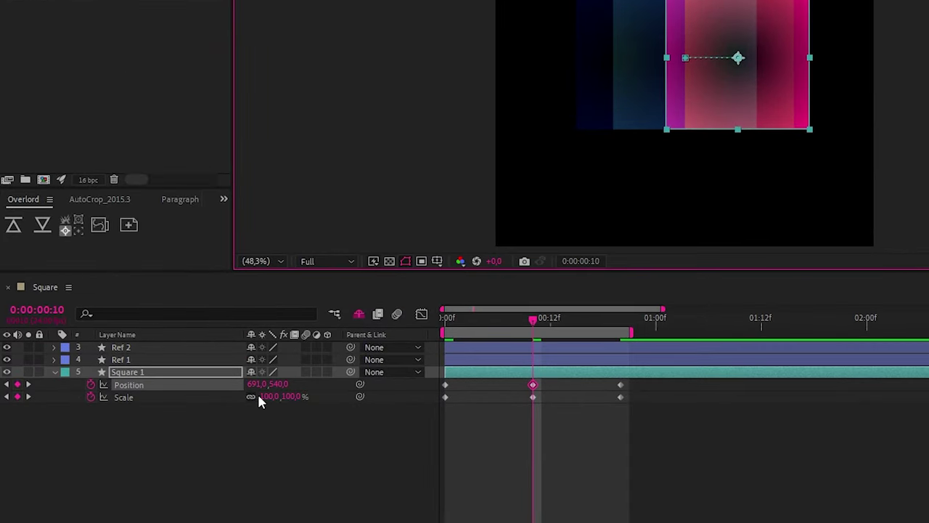
{"action": "left_click", "coordinate": [265, 395]}
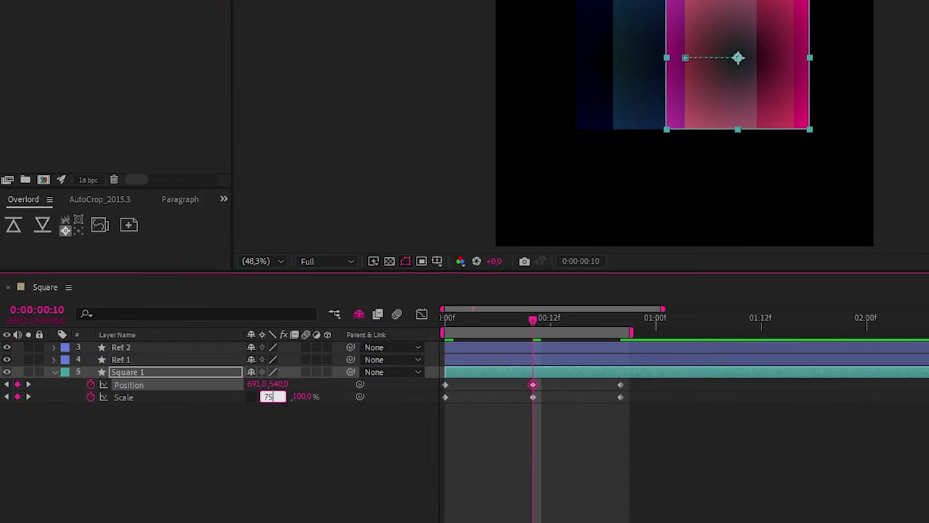
{"action": "type", "text": "75"}
{"action": "key", "text": "Return"}
{"action": "key", "text": "Right"}
{"action": "key", "text": "Right"}
{"action": "key", "text": "Right"}
At frame 20, move Square 1 horizontally to X 744.5 and set its horizontal scale to 0%.
{"action": "left_click_drag", "start_coordinate": [591, 318], "coordinate": [617, 323]}
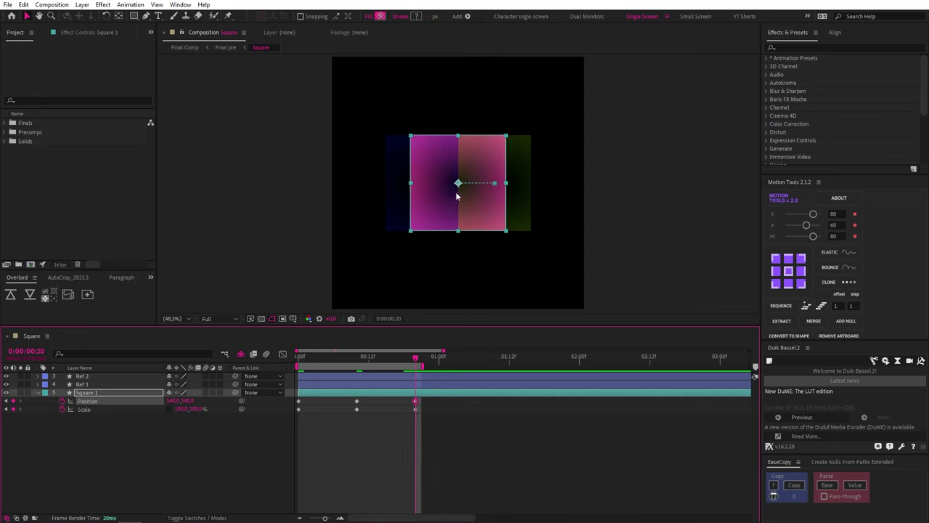
{"action": "left_click_drag", "start_coordinate": [458, 183], "coordinate": [506, 184]}
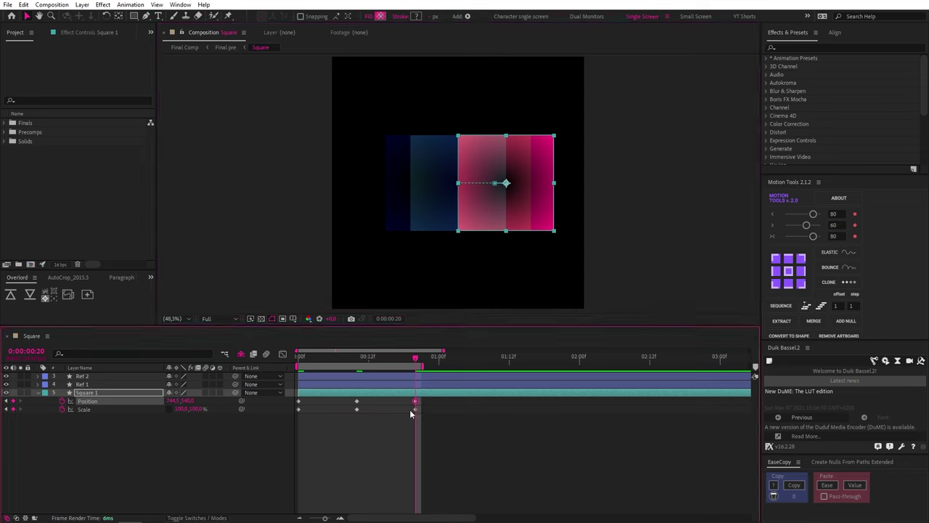
{"action": "type", "text": "0"}
{"action": "key", "text": "Return"}
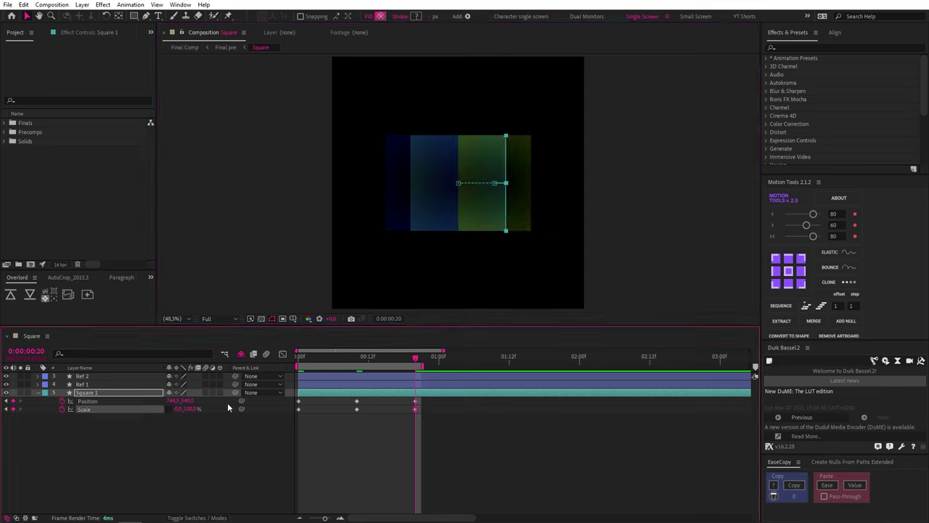
{"action": "left_click_drag", "start_coordinate": [366, 357], "coordinate": [416, 363]}
Duplicate Square 1 and time-reverse all Position and Scale keyframes of the copy.
{"action": "key", "text": "ctrl+d"}
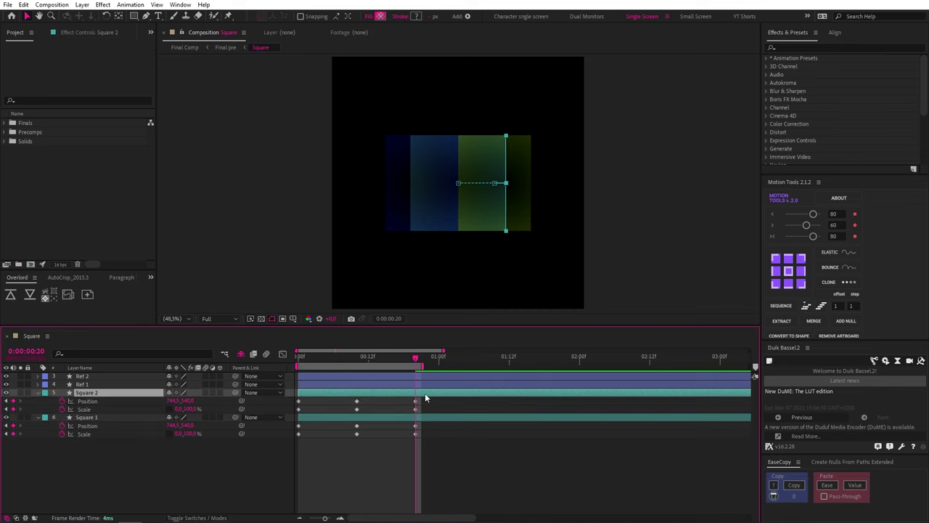
{"action": "left_click_drag", "start_coordinate": [427, 398], "coordinate": [389, 412]}
{"action": "left_click_drag", "start_coordinate": [296, 416], "coordinate": [295, 416]}
{"action": "right_click", "coordinate": [415, 401]}
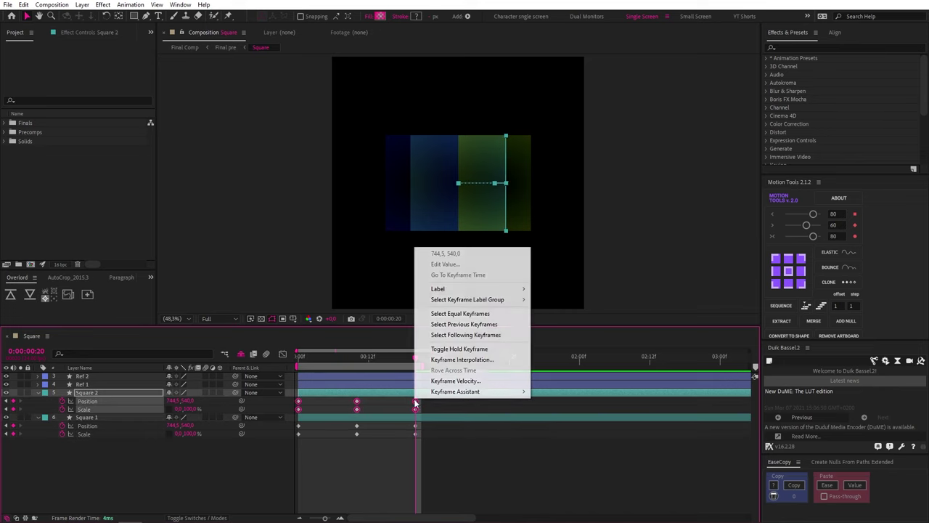
{"action": "mouse_move", "coordinate": [465, 391]}
{"action": "left_click", "coordinate": [576, 487]}
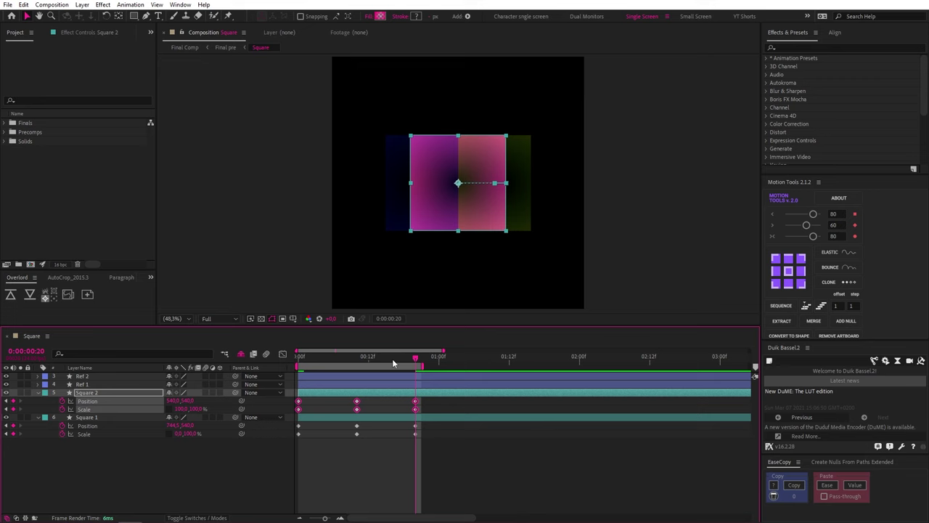
Move Square 2 to the left edge of the centred square at frame 0 and to X about 389 at frame 10.
{"action": "key", "text": "Home"}
{"action": "left_click_drag", "start_coordinate": [292, 404], "coordinate": [292, 404]}
{"action": "left_click_drag", "start_coordinate": [505, 183], "coordinate": [475, 185]}
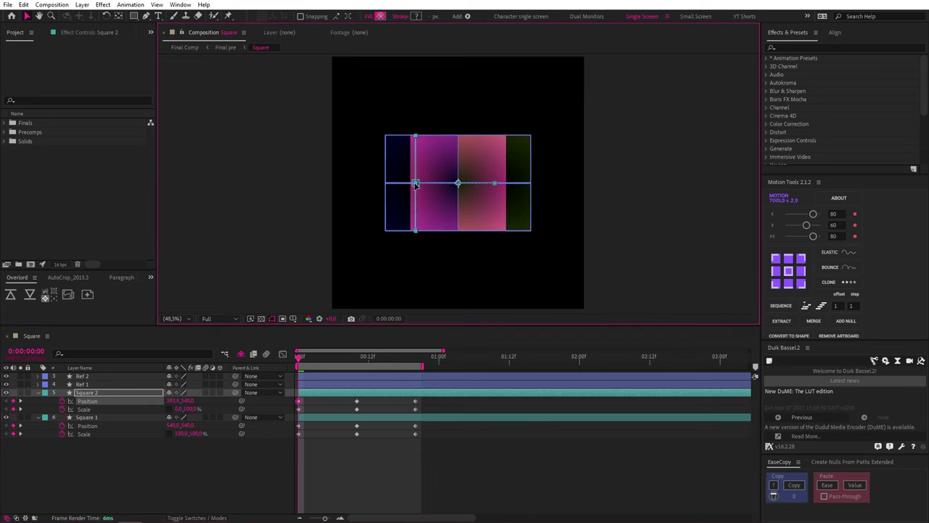
{"action": "left_click_drag", "start_coordinate": [415, 184], "coordinate": [410, 184]}
{"action": "left_click", "coordinate": [357, 354]}
{"action": "left_click_drag", "start_coordinate": [361, 397], "coordinate": [352, 405]}
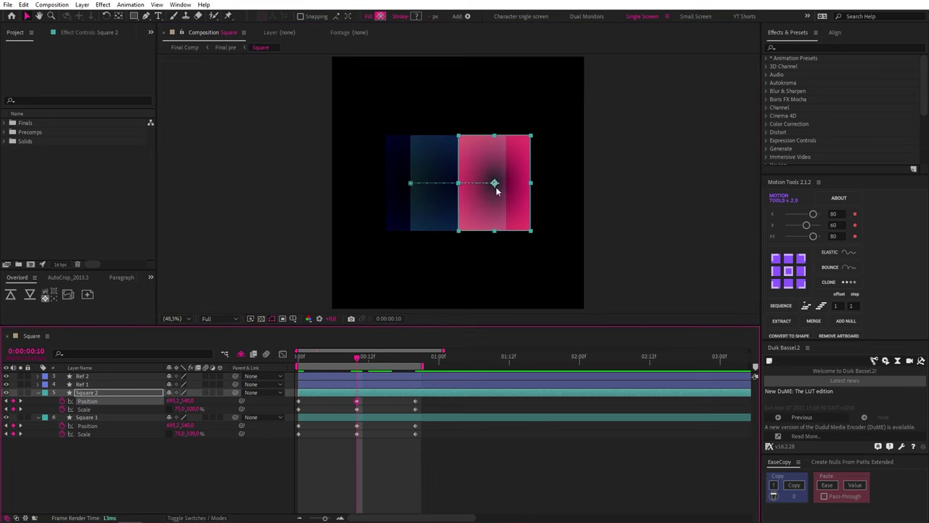
{"action": "left_click_drag", "start_coordinate": [496, 190], "coordinate": [424, 189]}
Hide the Ref 1 and Ref 2 layers and preview the square rotation.
{"action": "left_click", "coordinate": [98, 386]}
{"action": "left_click", "coordinate": [99, 378], "text": "shift"}
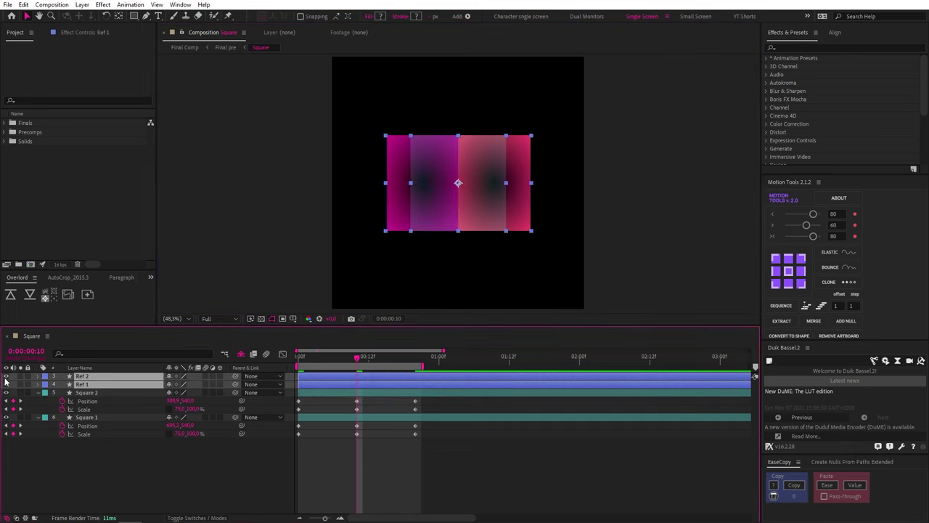
{"action": "key", "text": "space"}
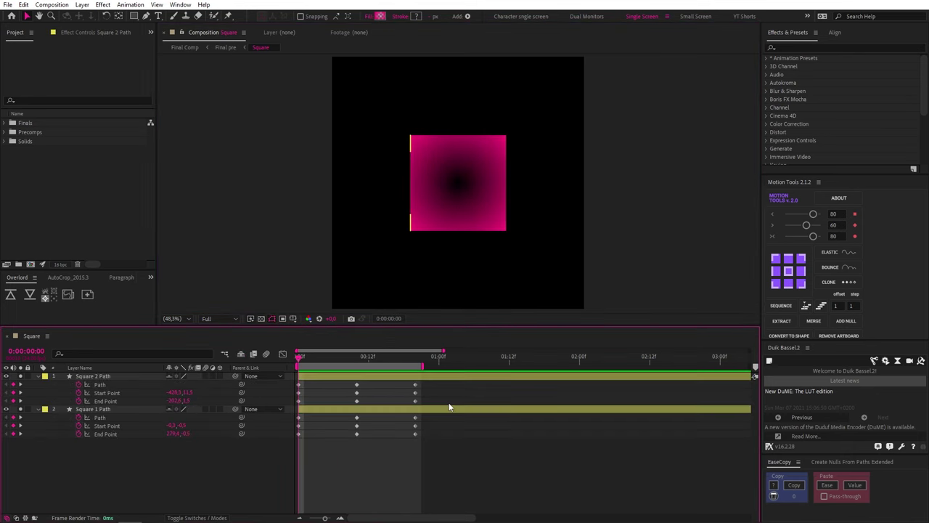
{"action": "left_click_drag", "start_coordinate": [427, 385], "coordinate": [419, 363]}
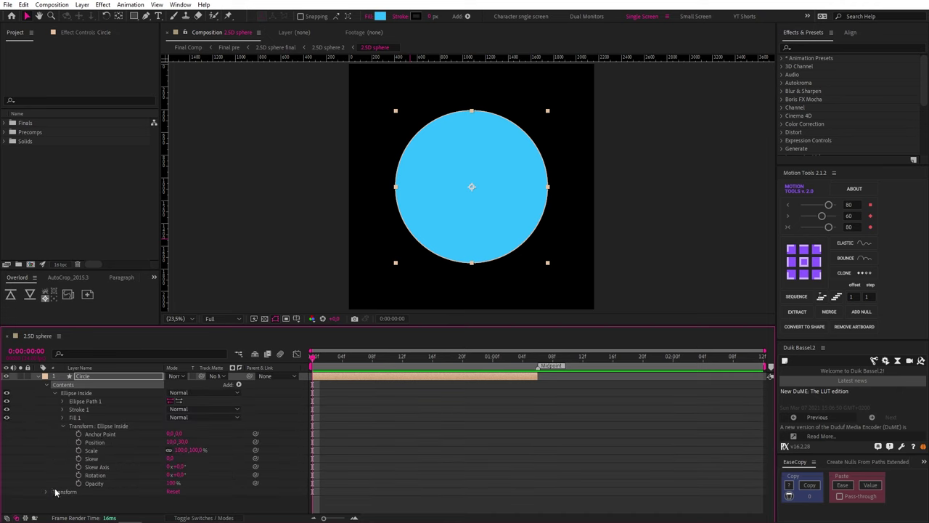
Keyframe the Scale of Ellipse Inside at frame 0 and set its horizontal scale to 0% at frame 16.
{"action": "left_click", "coordinate": [48, 493]}
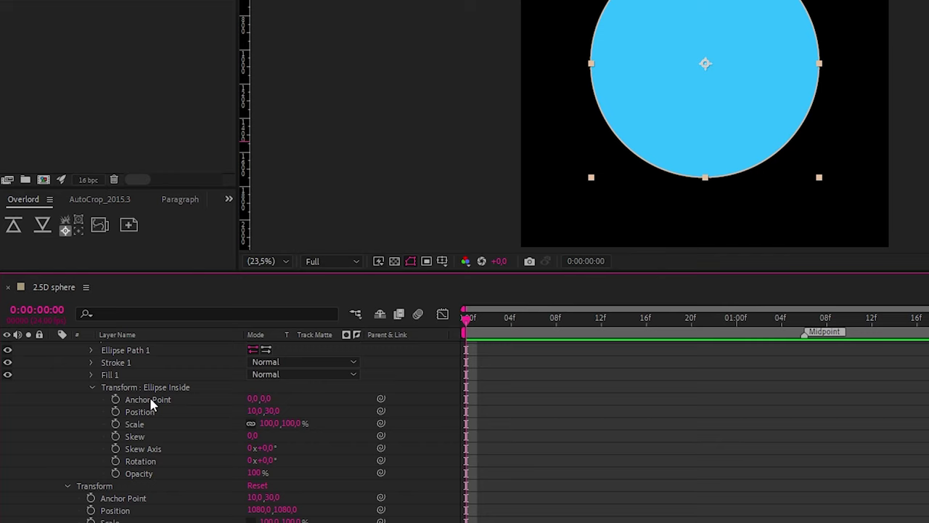
{"action": "left_click", "coordinate": [115, 424]}
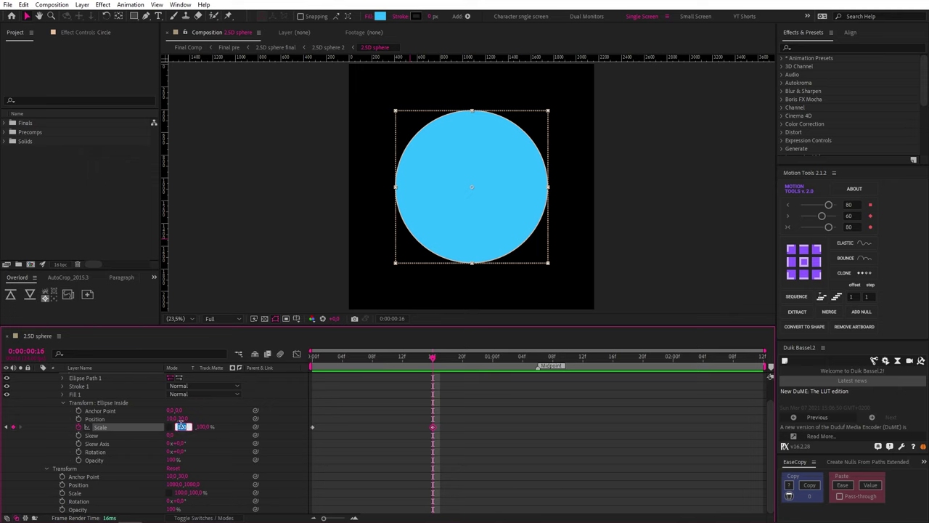
{"action": "key", "text": "Return"}
{"action": "mouse_move", "coordinate": [432, 356]}
{"action": "left_mouse_down"}
{"action": "mouse_move", "coordinate": [294, 365]}
{"action": "mouse_move", "coordinate": [428, 368]}
{"action": "left_mouse_up"}
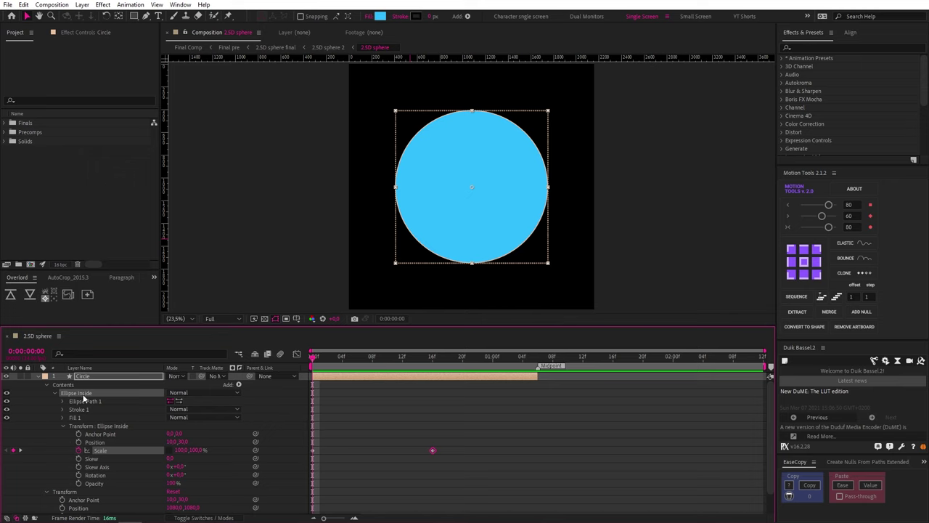
Duplicate Ellipse Inside twice and group the two copies beneath the original in the Circle layer.
{"action": "left_click", "coordinate": [82, 395]}
{"action": "key", "text": "ctrl+d"}
{"action": "key", "text": "ctrl+d"}
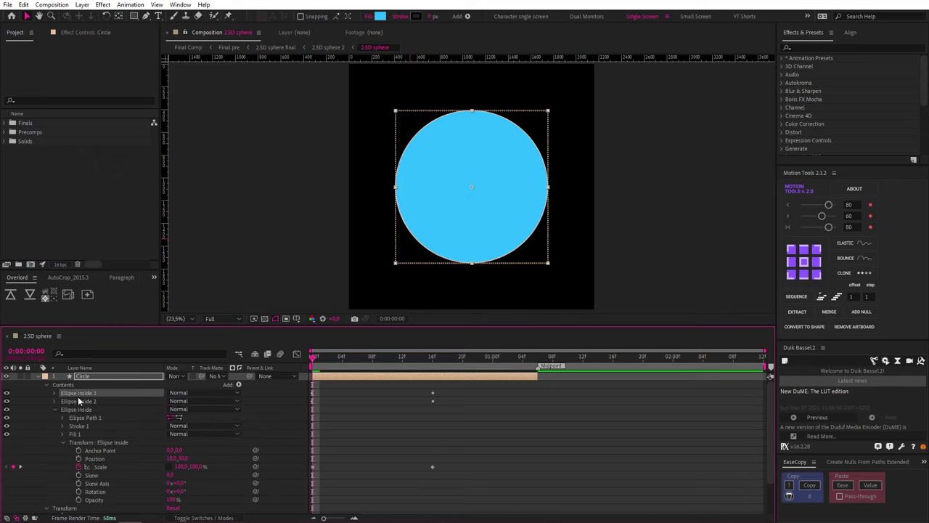
{"action": "key", "text": "ctrl+g"}
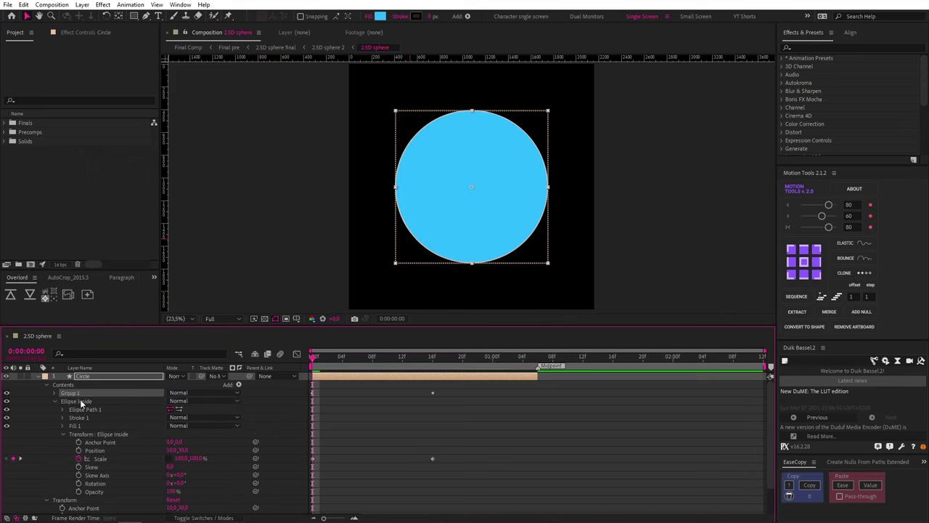
{"action": "left_click_drag", "start_coordinate": [80, 399], "coordinate": [57, 397]}
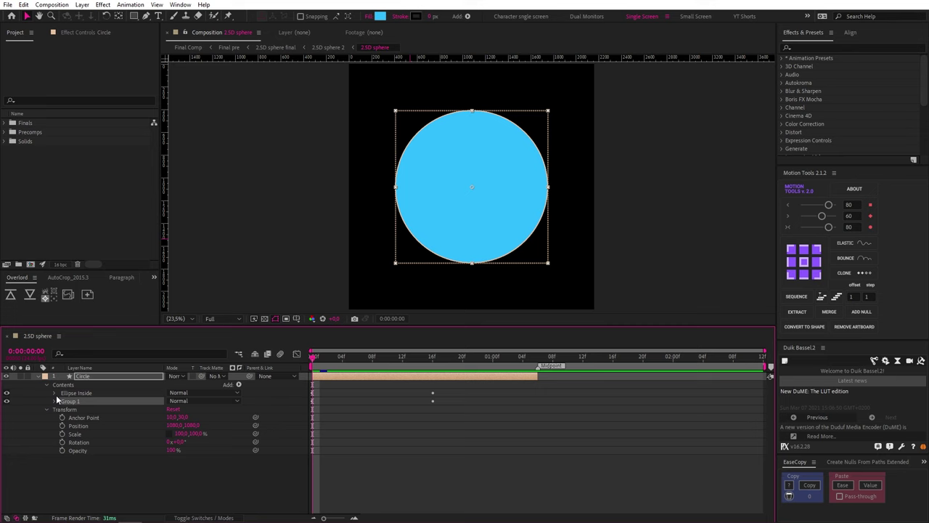
Remove the Scale animation from Ellipse Inside 3 in Group 1, keeping it at 100%.
{"action": "left_click", "coordinate": [54, 401]}
{"action": "left_click", "coordinate": [62, 408]}
{"action": "left_click", "coordinate": [71, 442]}
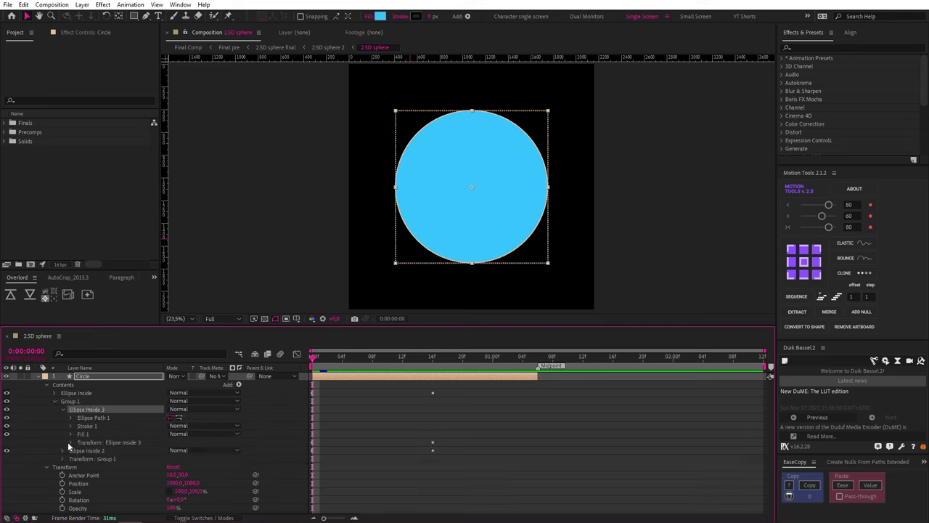
{"action": "left_click", "coordinate": [87, 467]}
{"action": "left_click", "coordinate": [303, 469]}
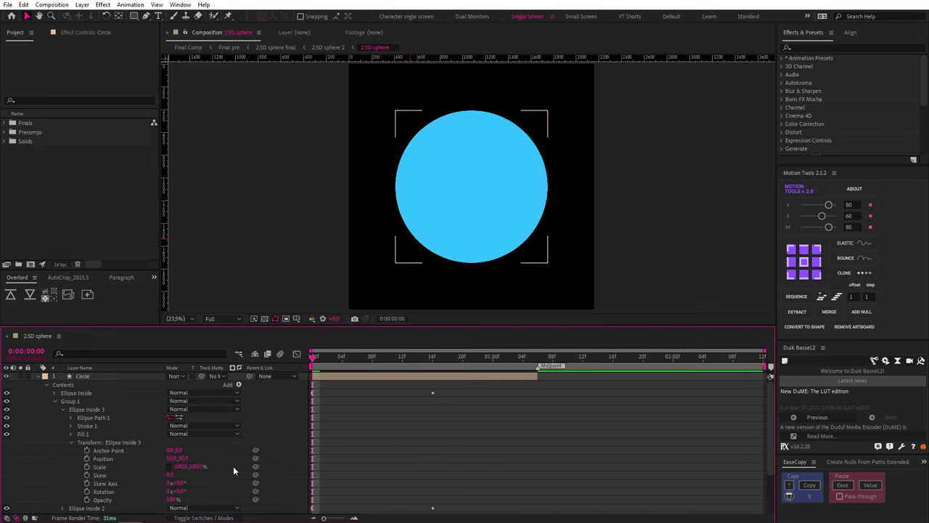
Convert the ellipse of Ellipse Inside 3 to a Bezier path and delete its rightmost point to leave the left half circle.
{"action": "right_click", "coordinate": [92, 421]}
{"action": "left_click", "coordinate": [116, 446]}
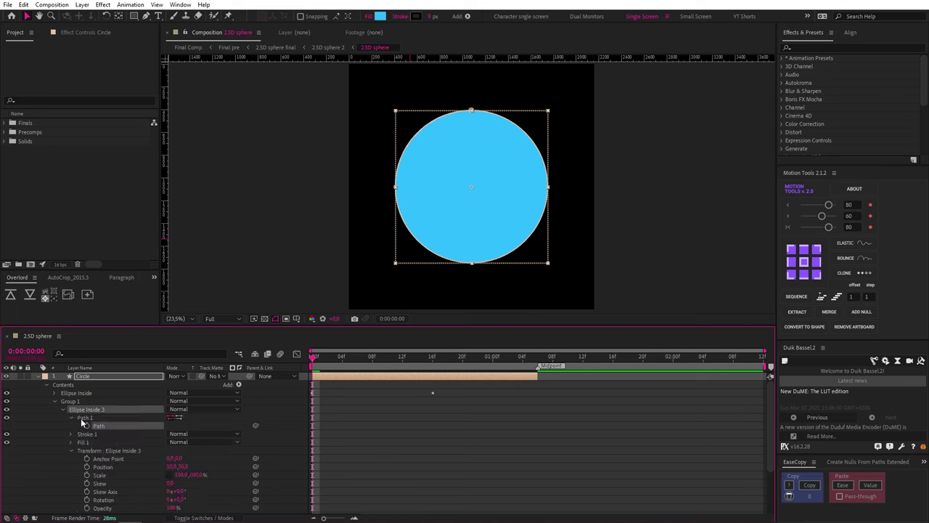
{"action": "left_click_drag", "start_coordinate": [554, 173], "coordinate": [534, 200]}
{"action": "key", "text": "Delete"}
{"action": "left_click", "coordinate": [472, 110]}
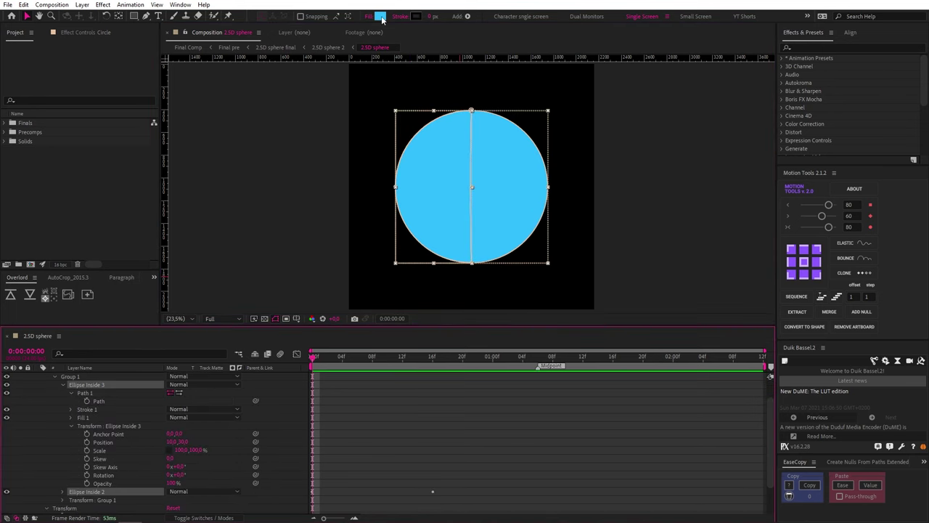
Change the fill colour of Ellipse Inside 2 and Ellipse Inside 3 to magenta.
{"action": "left_click", "coordinate": [382, 16]}
{"action": "left_click", "coordinate": [677, 182]}
{"action": "left_click", "coordinate": [788, 176]}
Move the first Scale keyframe of Ellipse Inside 2 to the Midpoint marker at 0:00:01:06 and preview the animation.
{"action": "left_click_drag", "start_coordinate": [313, 357], "coordinate": [281, 360]}
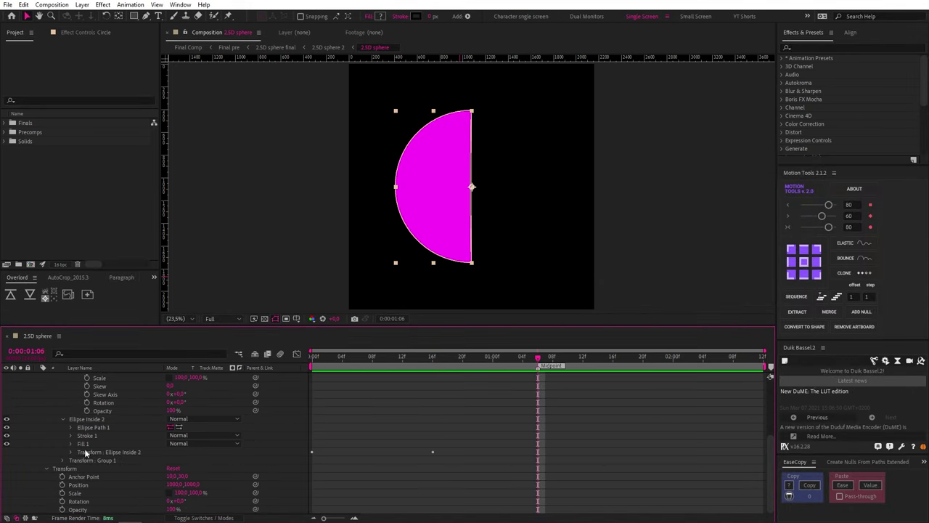
{"action": "left_click", "coordinate": [71, 452]}
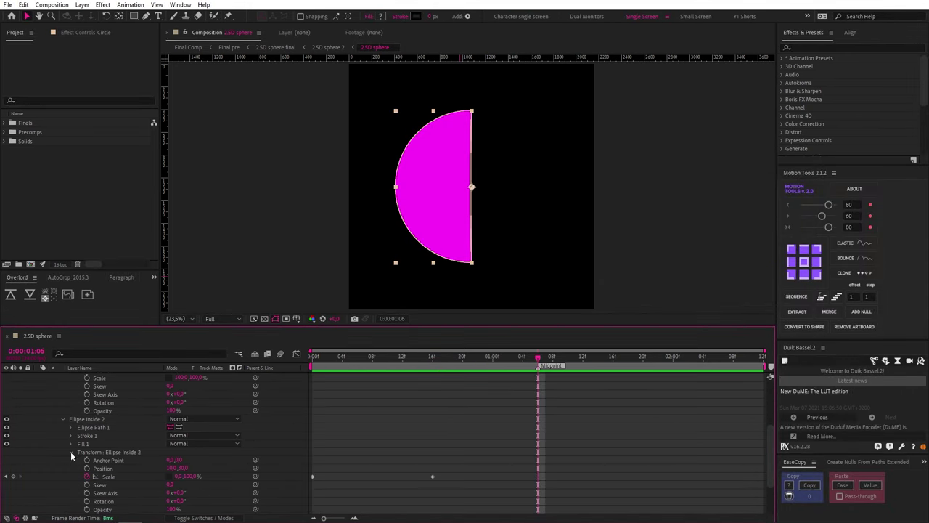
{"action": "left_click", "coordinate": [312, 476]}
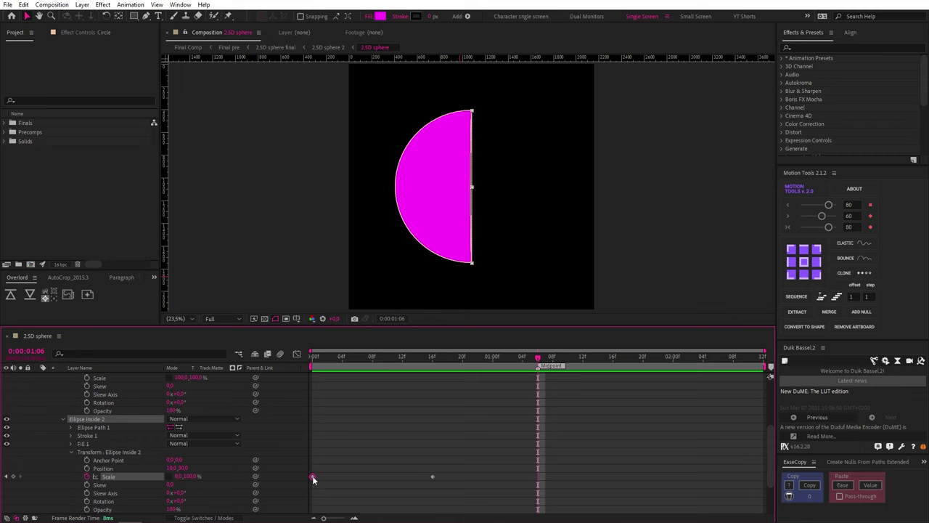
{"action": "left_click_drag", "start_coordinate": [495, 478], "coordinate": [538, 475]}
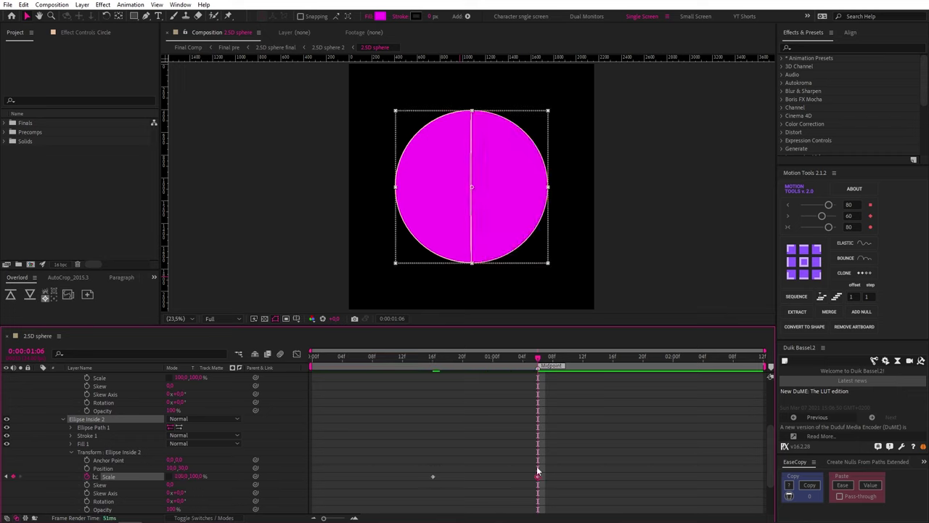
{"action": "left_click", "coordinate": [530, 387]}
{"action": "left_click_drag", "start_coordinate": [525, 357], "coordinate": [255, 370]}
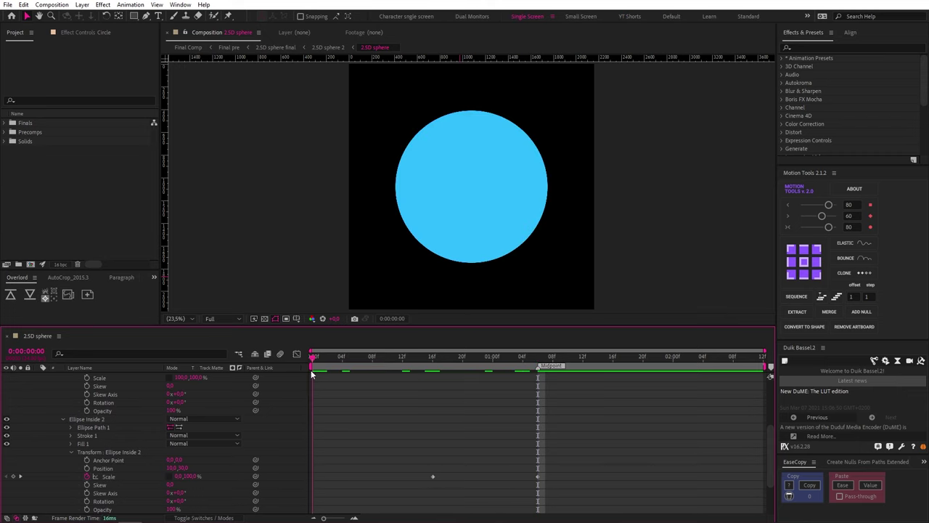
{"action": "mouse_move", "coordinate": [311, 369]}
{"action": "left_mouse_down"}
{"action": "mouse_move", "coordinate": [541, 367]}
{"action": "mouse_move", "coordinate": [313, 370]}
{"action": "left_mouse_up"}
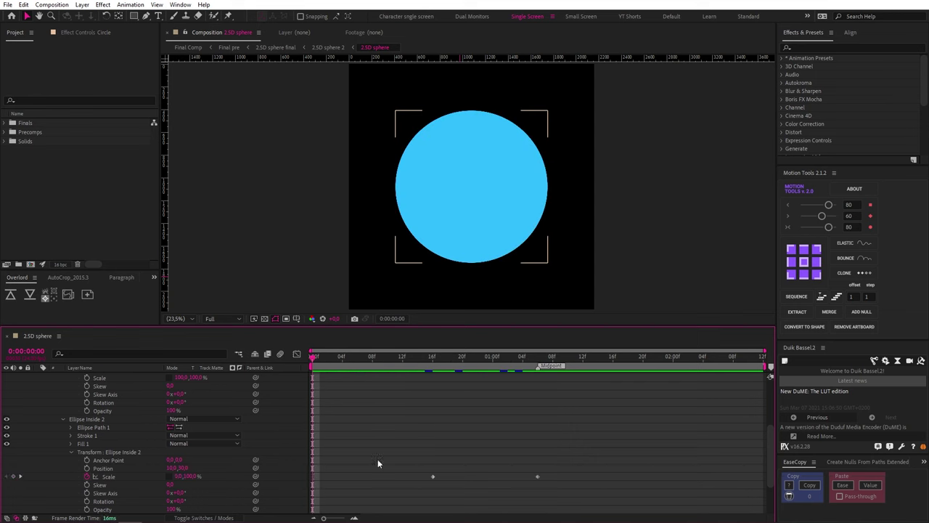
Add Merge Paths to Group 1 of the Circle layer and set its mode to Merge.
{"action": "scroll", "coordinate": [98, 431], "scroll_direction": "up", "scroll_amount": 4}
{"action": "left_click", "coordinate": [71, 402]}
{"action": "left_click", "coordinate": [63, 409]}
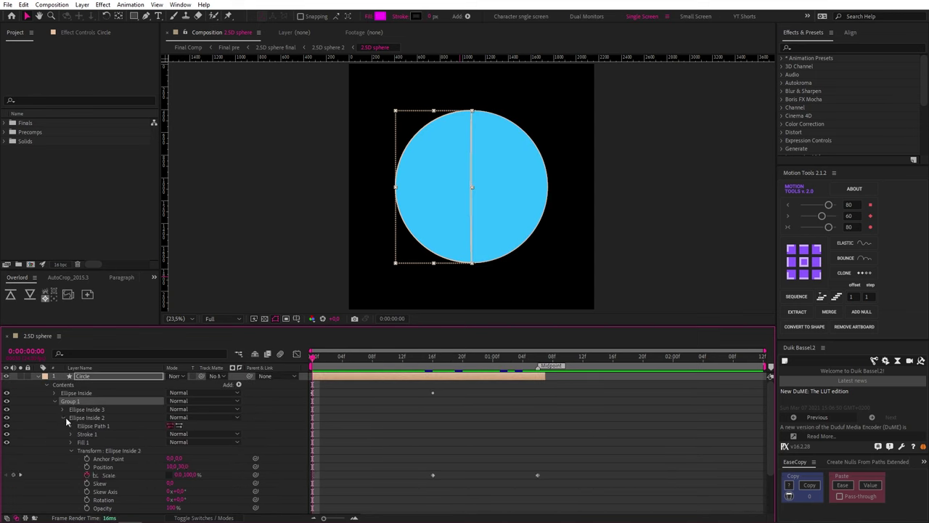
{"action": "left_click", "coordinate": [64, 418]}
{"action": "left_click", "coordinate": [239, 385]}
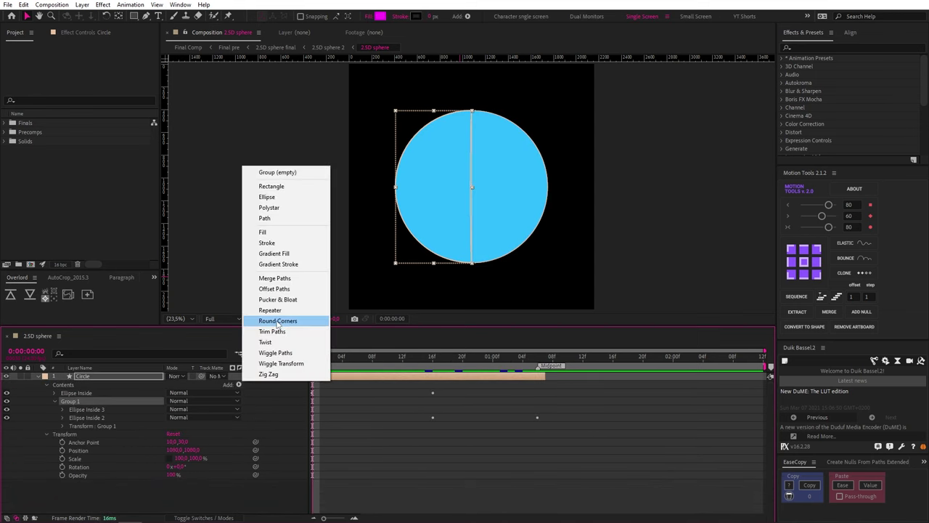
{"action": "left_click", "coordinate": [281, 279]}
{"action": "left_click", "coordinate": [64, 427]}
{"action": "left_click", "coordinate": [174, 434]}
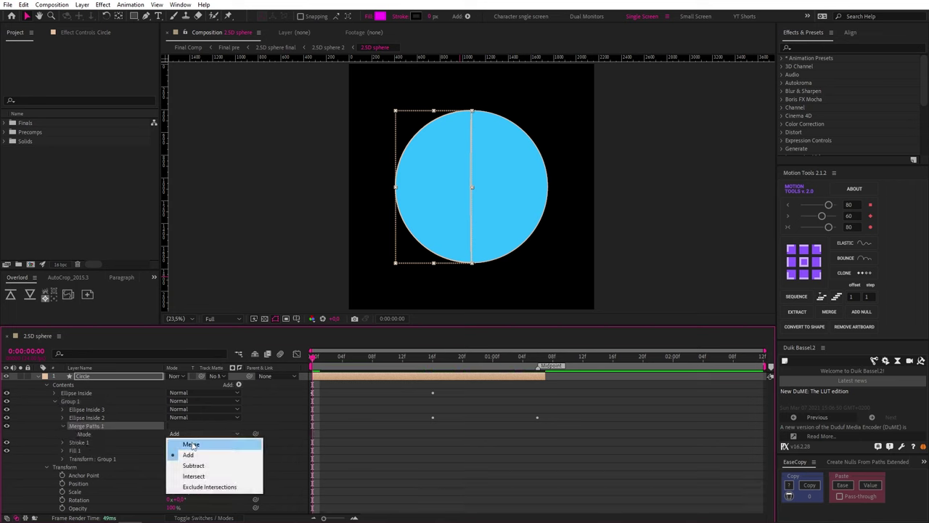
{"action": "left_click", "coordinate": [190, 441]}
Try a Gradient Fill on Group 1 running from pink FF00BA to purple, with its end points stretched across the full circle width.
{"action": "left_click", "coordinate": [239, 384]}
{"action": "left_click", "coordinate": [273, 253]}
{"action": "left_click", "coordinate": [62, 442]}
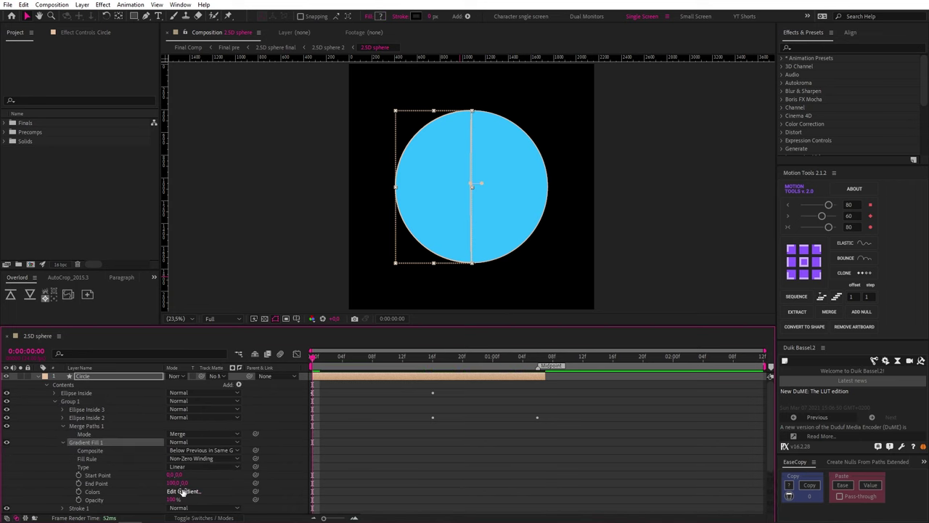
{"action": "left_click", "coordinate": [185, 491]}
{"action": "left_click", "coordinate": [681, 202]}
{"action": "left_click", "coordinate": [594, 241]}
{"action": "left_click", "coordinate": [622, 257]}
{"action": "left_click", "coordinate": [582, 237]}
{"action": "left_click", "coordinate": [487, 201]}
{"action": "left_click_drag", "start_coordinate": [586, 236], "coordinate": [595, 234]}
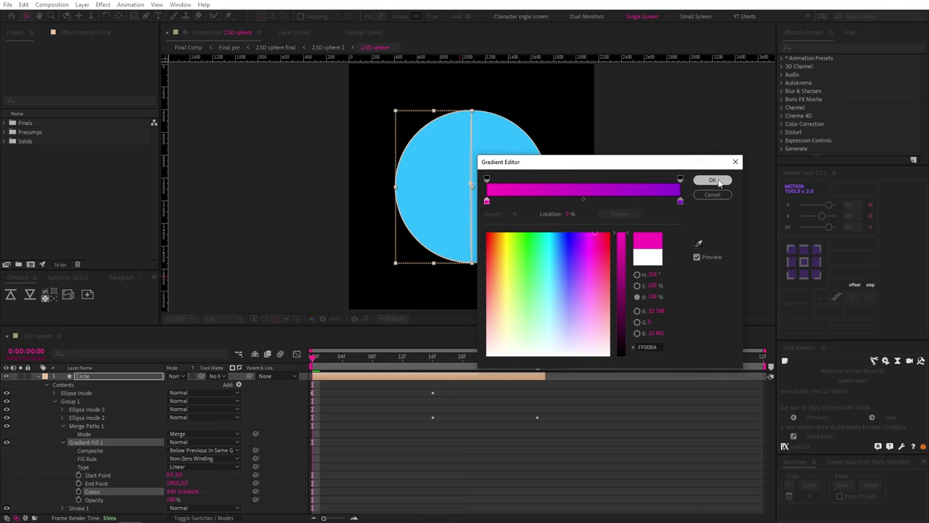
{"action": "left_click", "coordinate": [712, 180]}
{"action": "left_click_drag", "start_coordinate": [471, 184], "coordinate": [398, 185]}
{"action": "left_click_drag", "start_coordinate": [482, 184], "coordinate": [547, 186]}
Reveal the Circle layer's keyframed properties and trim the layer's end to the Midpoint marker at 0:00:01:06.
{"action": "left_click_drag", "start_coordinate": [314, 358], "coordinate": [538, 356]}
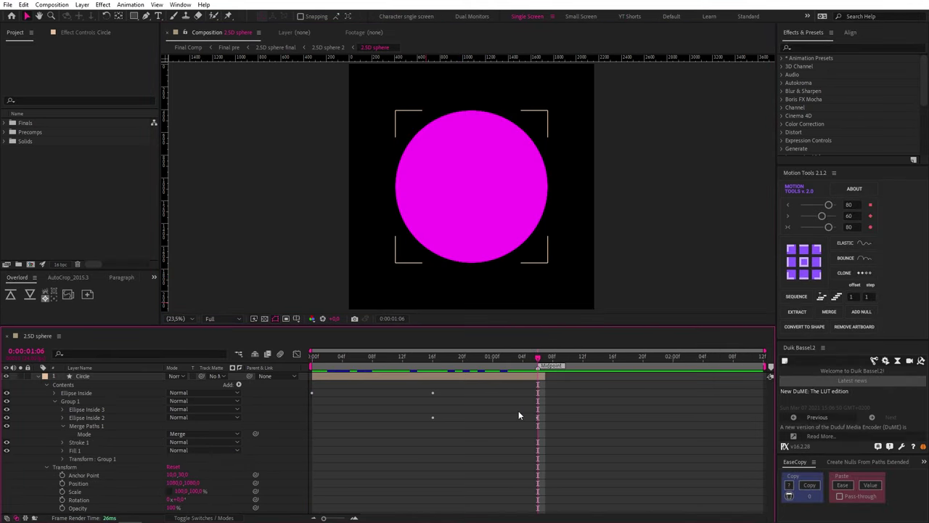
{"action": "key", "text": "u"}
{"action": "left_click", "coordinate": [510, 379]}
{"action": "left_click", "coordinate": [521, 422]}
{"action": "left_click_drag", "start_coordinate": [546, 375], "coordinate": [540, 375]}
Duplicate the Circle layer and apply Time-Reverse Layer to the copy.
{"action": "key", "text": "ctrl+d"}
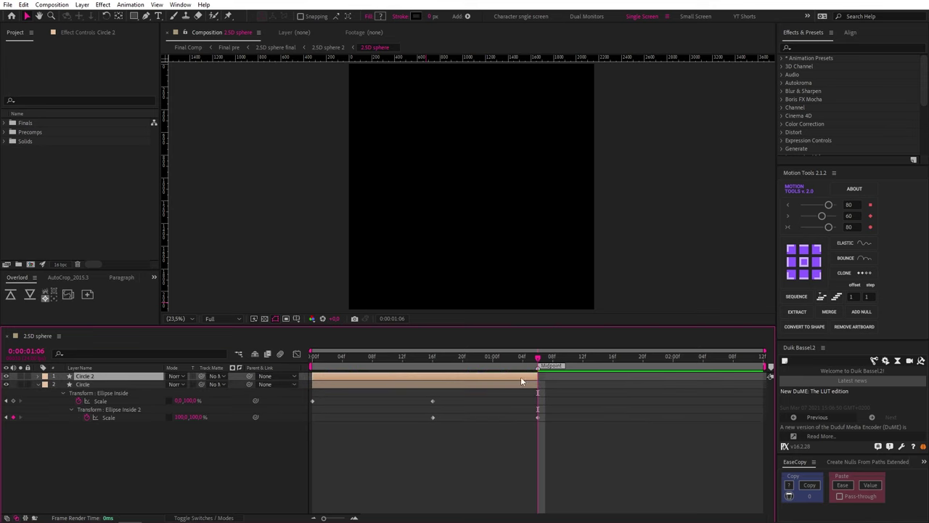
{"action": "right_click", "coordinate": [520, 376]}
{"action": "mouse_move", "coordinate": [580, 144]}
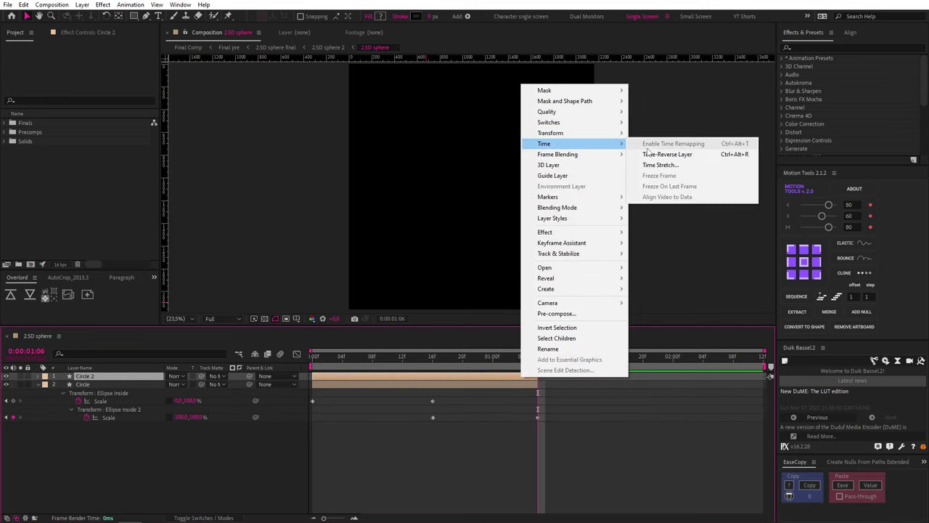
{"action": "left_click", "coordinate": [668, 153]}
Flip the Circle 2 layer horizontally, start it at the Midpoint marker and preview the full rotation.
{"action": "right_click", "coordinate": [510, 377]}
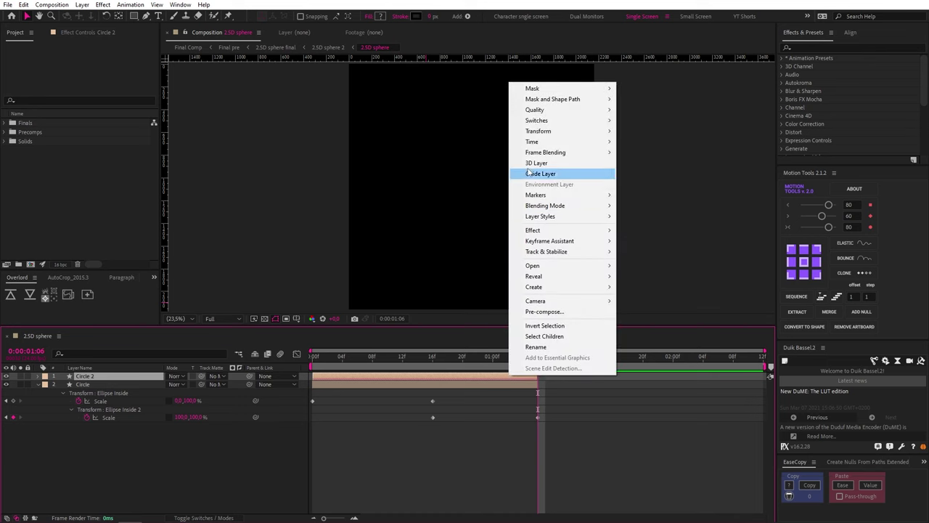
{"action": "mouse_move", "coordinate": [573, 131]}
{"action": "left_click", "coordinate": [674, 215]}
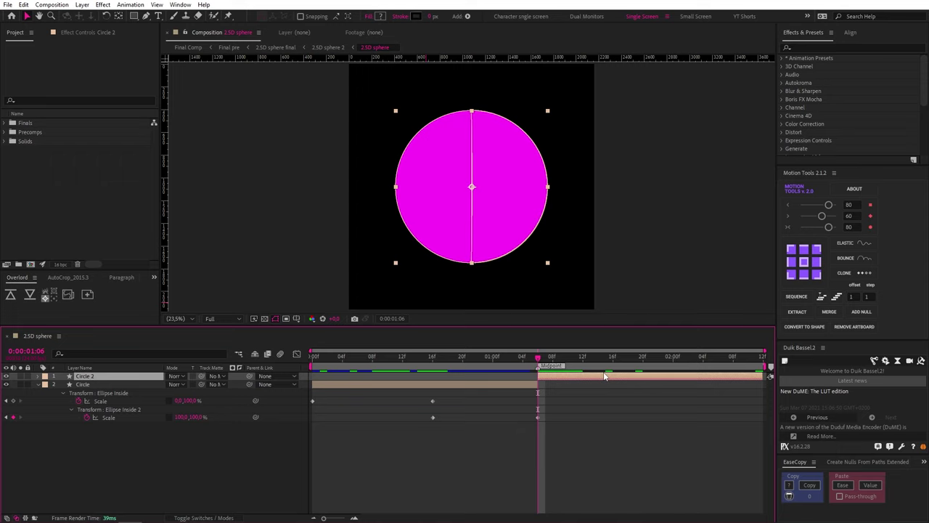
{"action": "key", "text": "space"}
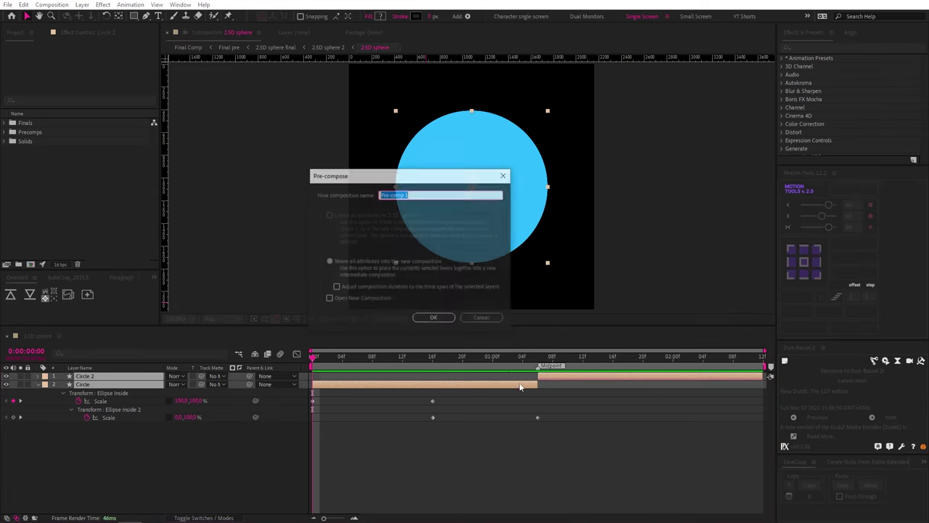
Pre-compose both circle layers as 2.5 Sphere pre and enable Time Remapping on the resulting layer.
{"action": "key", "text": "Return"}
{"action": "right_click", "coordinate": [122, 382]}
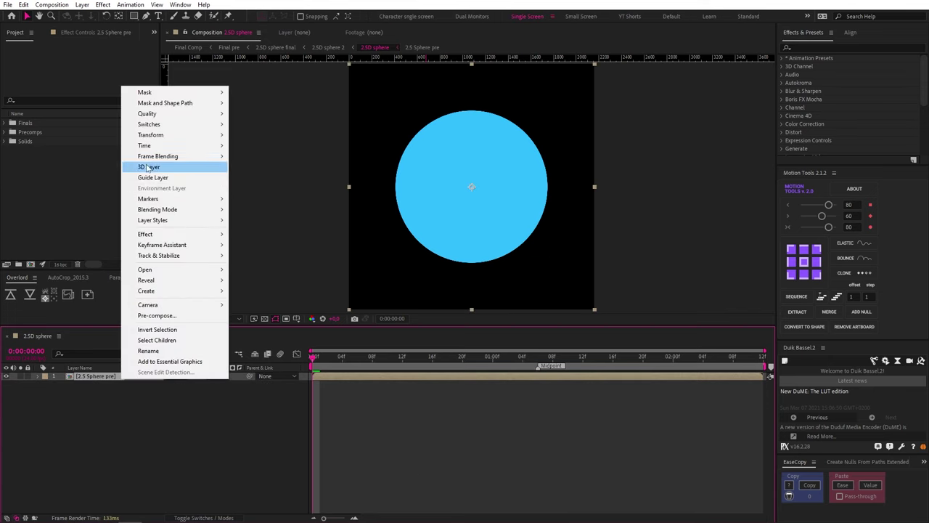
{"action": "mouse_move", "coordinate": [150, 145]}
{"action": "left_click", "coordinate": [247, 143]}
Add an Angle Control effect to the 2.5 Sphere pre layer and reveal its Angle property in the timeline.
{"action": "left_click", "coordinate": [103, 4]}
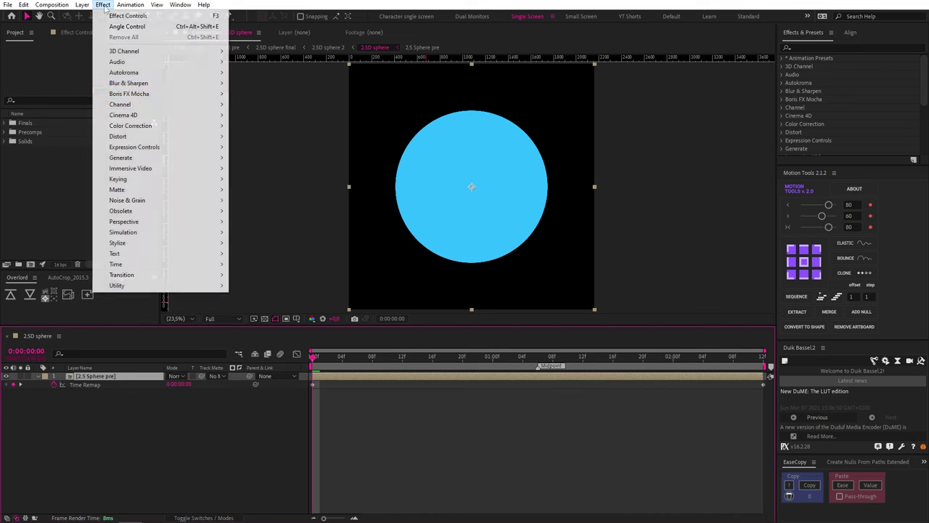
{"action": "mouse_move", "coordinate": [175, 147]}
{"action": "left_click", "coordinate": [265, 157]}
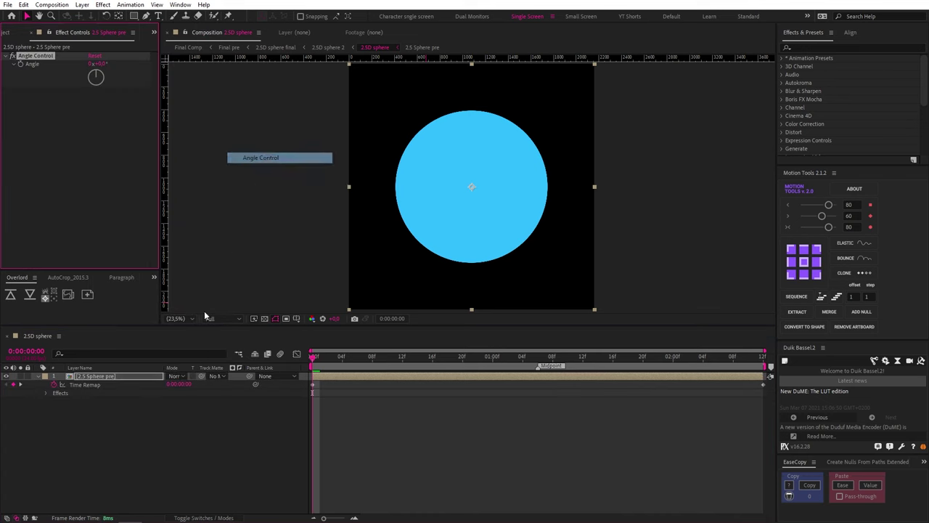
{"action": "left_click", "coordinate": [92, 426]}
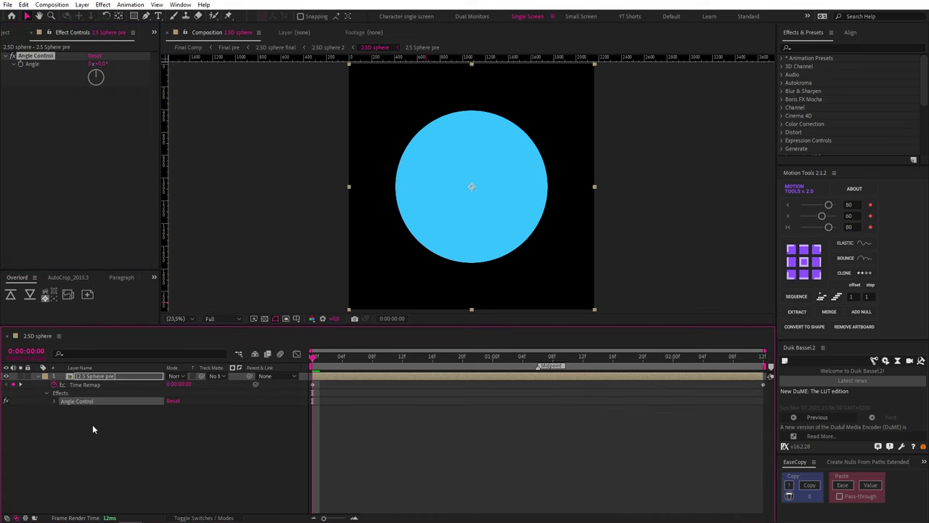
{"action": "left_click", "coordinate": [55, 400]}
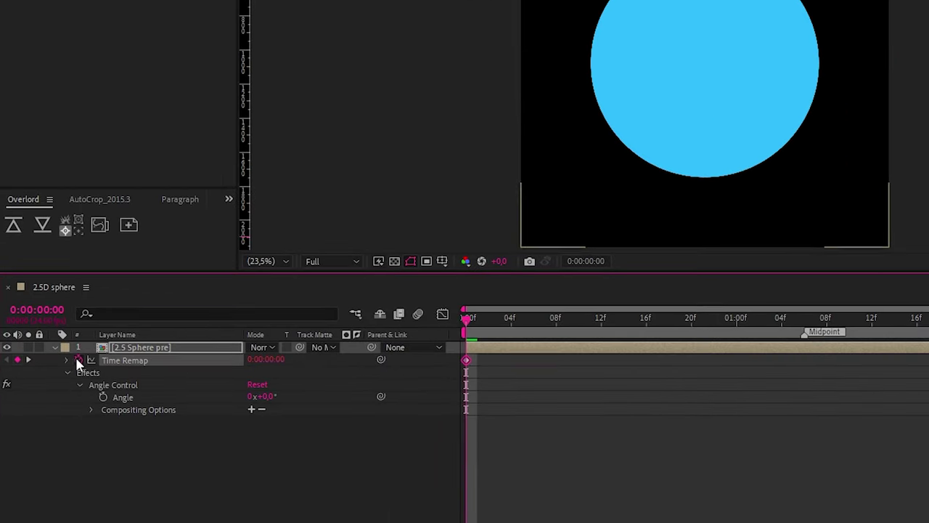
Drive Time Remap with the expression effect("Angle Control")("Angle")/24.
{"action": "left_click", "coordinate": [53, 384], "text": "alt"}
{"action": "left_click_drag", "start_coordinate": [288, 372], "coordinate": [122, 423]}
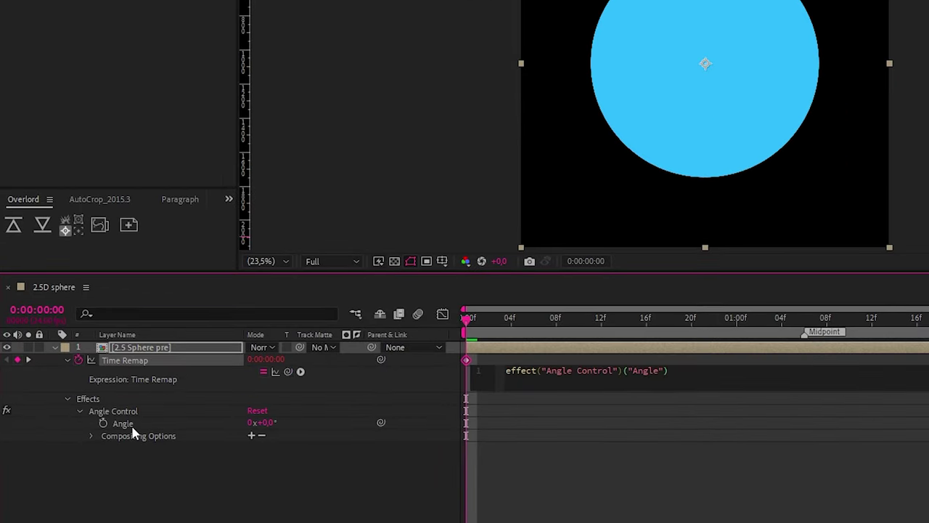
{"action": "type", "text": "/24"}
{"action": "left_click", "coordinate": [719, 474]}
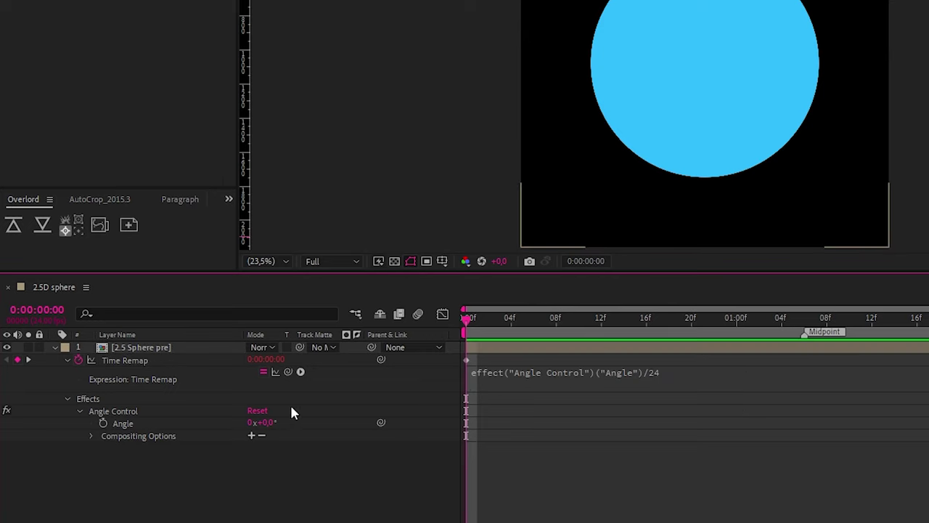
Give the Angle property the expression effect("Angle Control")("Angle")%60 and vary the angle to test the sphere's rotation.
{"action": "left_click", "coordinate": [104, 424], "text": "alt"}
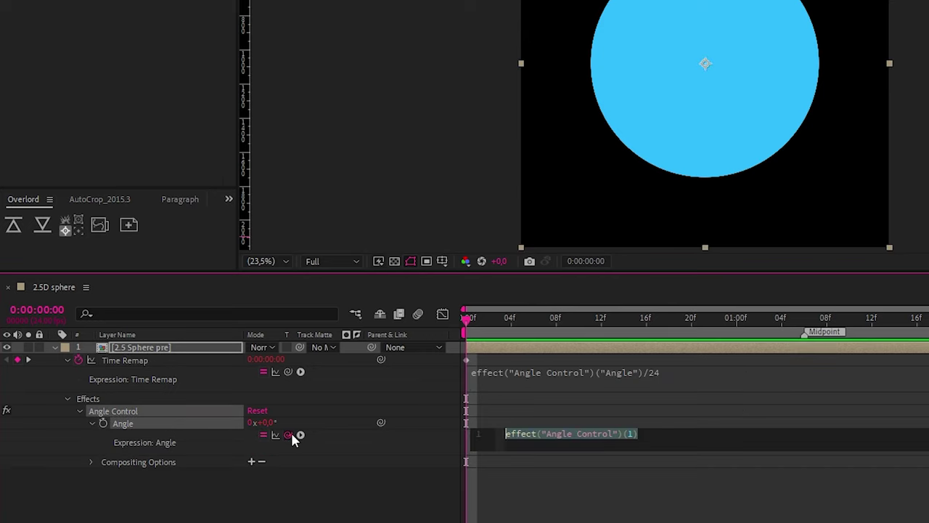
{"action": "left_click_drag", "start_coordinate": [148, 425], "coordinate": [149, 426]}
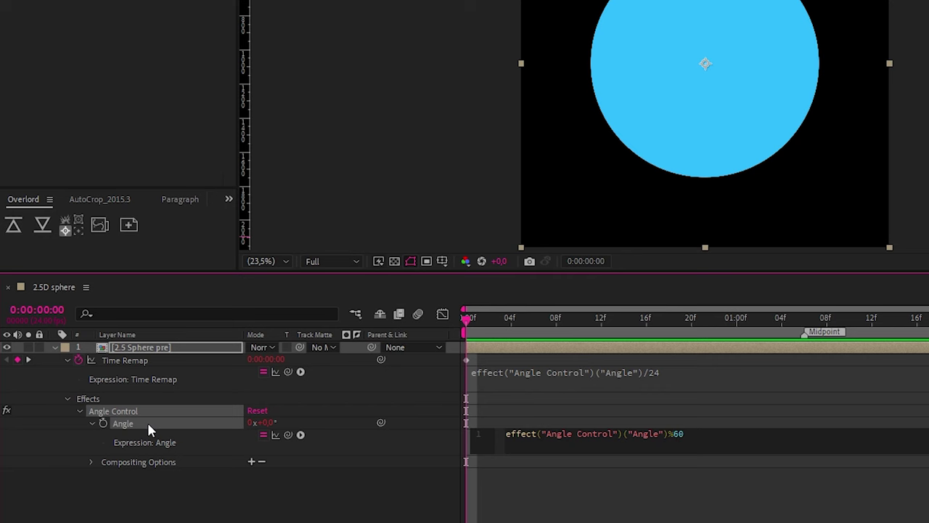
{"action": "left_click", "coordinate": [696, 518]}
{"action": "left_click_drag", "start_coordinate": [156, 347], "coordinate": [167, 295]}
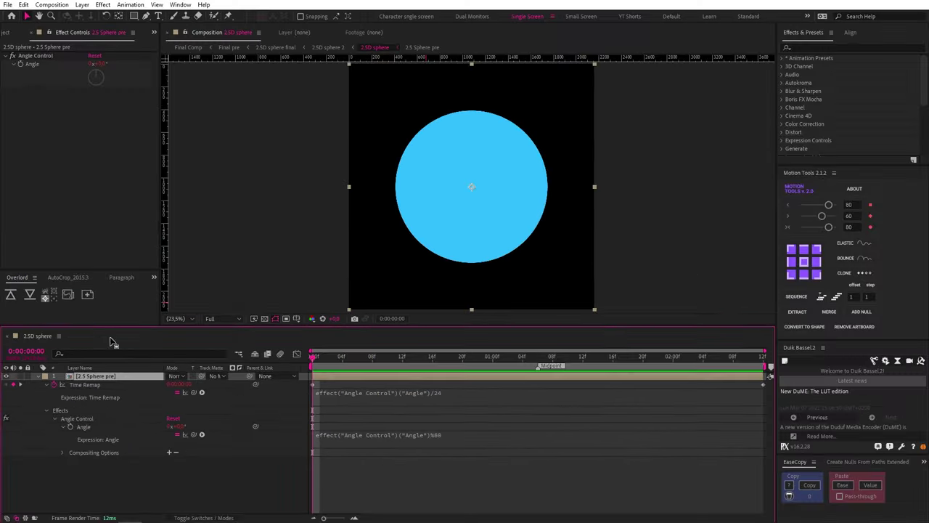
{"action": "left_click_drag", "start_coordinate": [102, 64], "coordinate": [134, 70]}
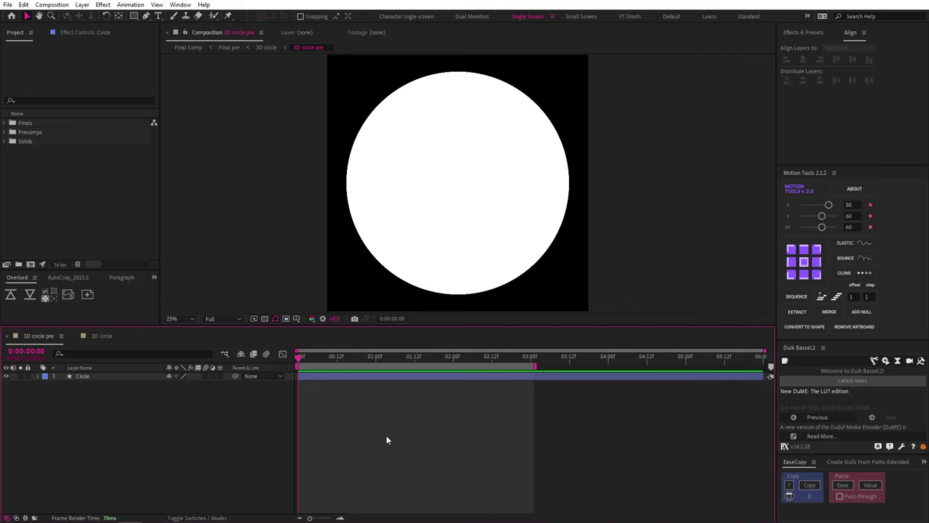
Make the Circle layer in 3D circle pre a 3D layer and set the composition's 3D renderer to Cinema 4D.
{"action": "left_click", "coordinate": [104, 378]}
{"action": "left_click", "coordinate": [220, 376]}
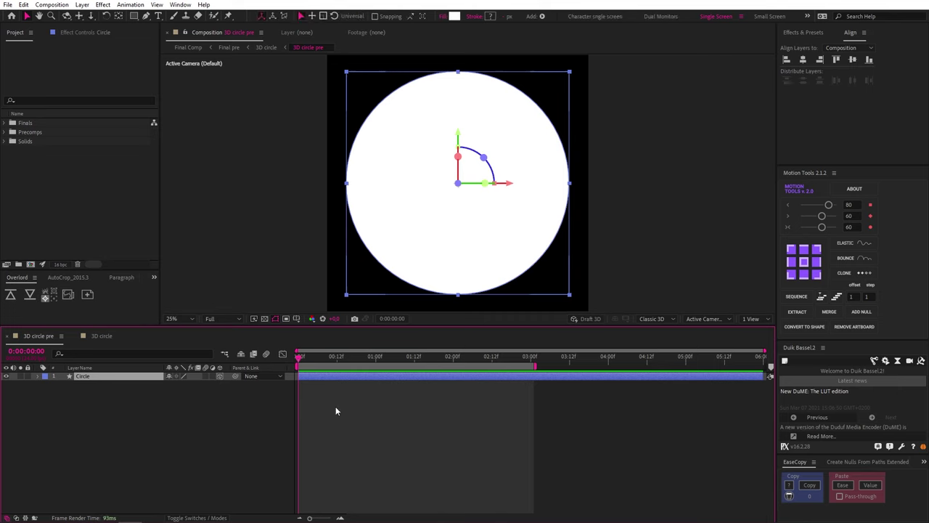
{"action": "key", "text": "ctrl+k"}
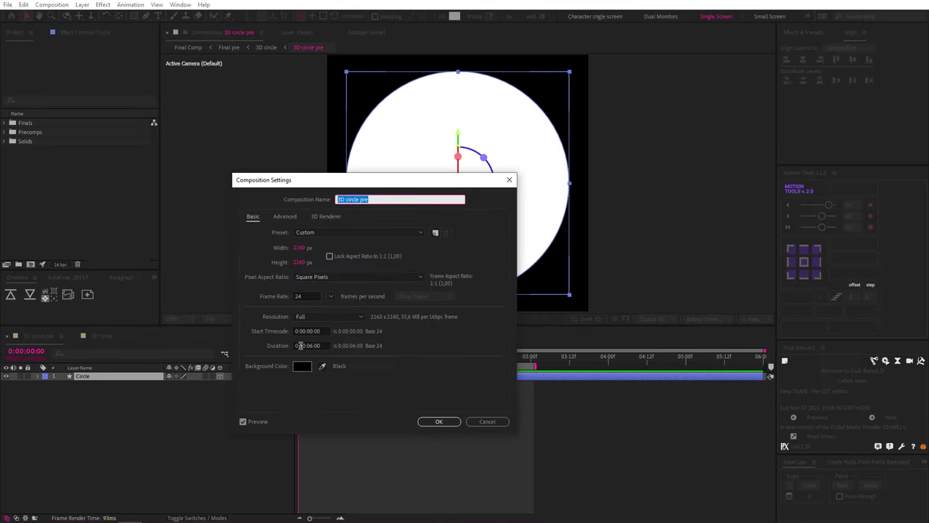
{"action": "left_click", "coordinate": [329, 216]}
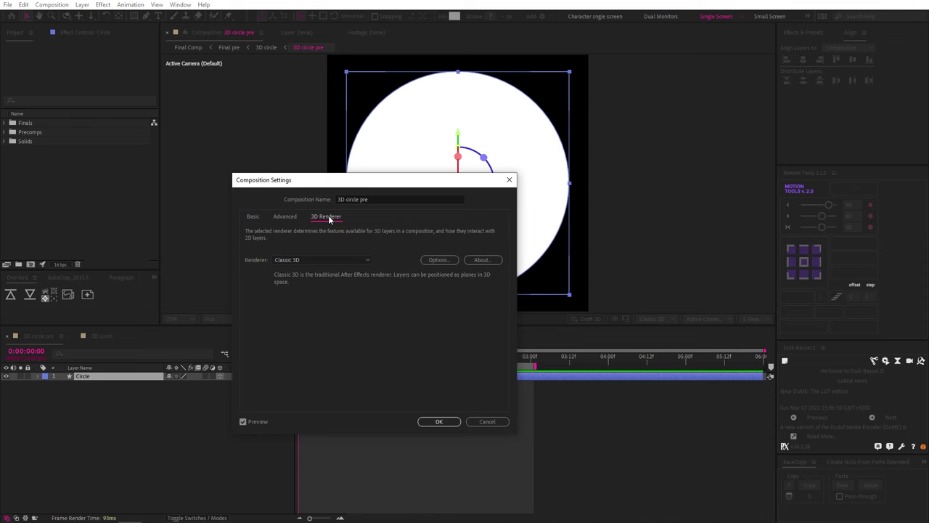
{"action": "left_click", "coordinate": [342, 255]}
{"action": "left_click", "coordinate": [340, 279]}
{"action": "left_click", "coordinate": [433, 421]}
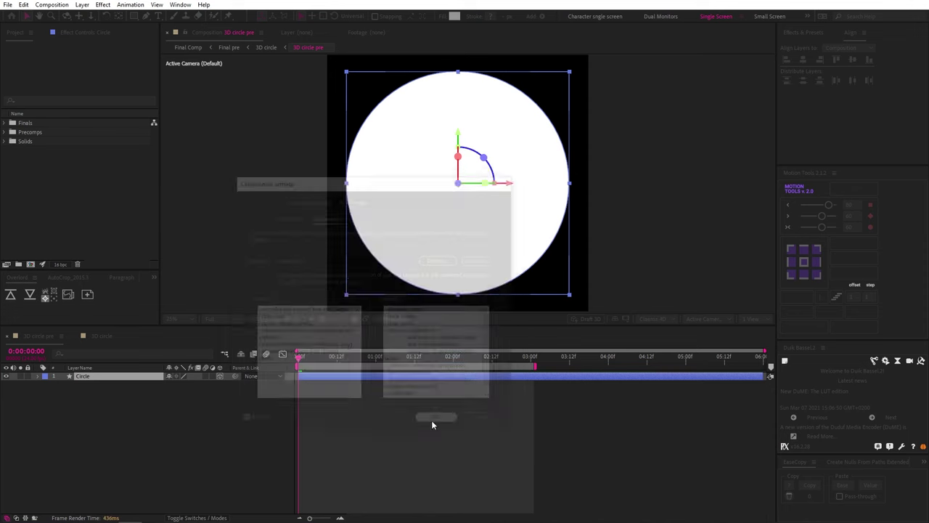
Expand the Circle layer's Geometry Options and split the viewer into 2 Views, with Top as the second view.
{"action": "left_click", "coordinate": [37, 377]}
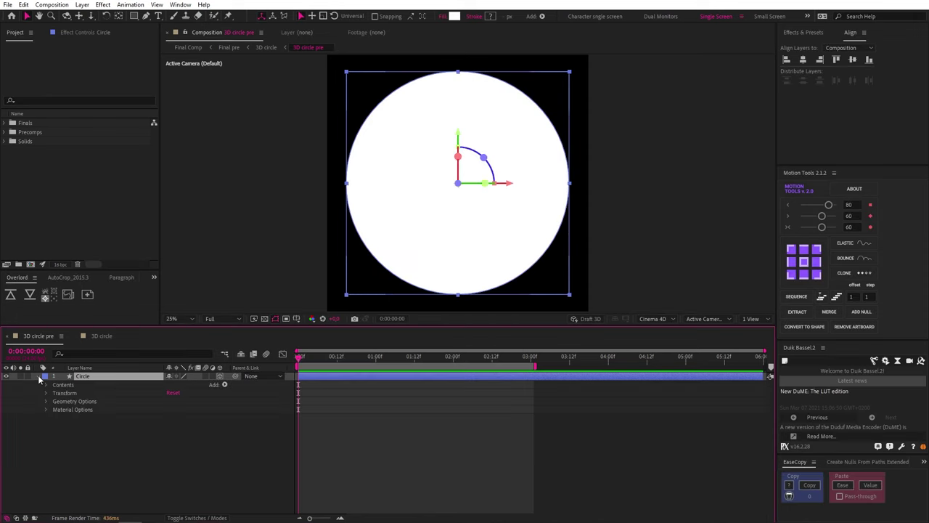
{"action": "left_click", "coordinate": [46, 402]}
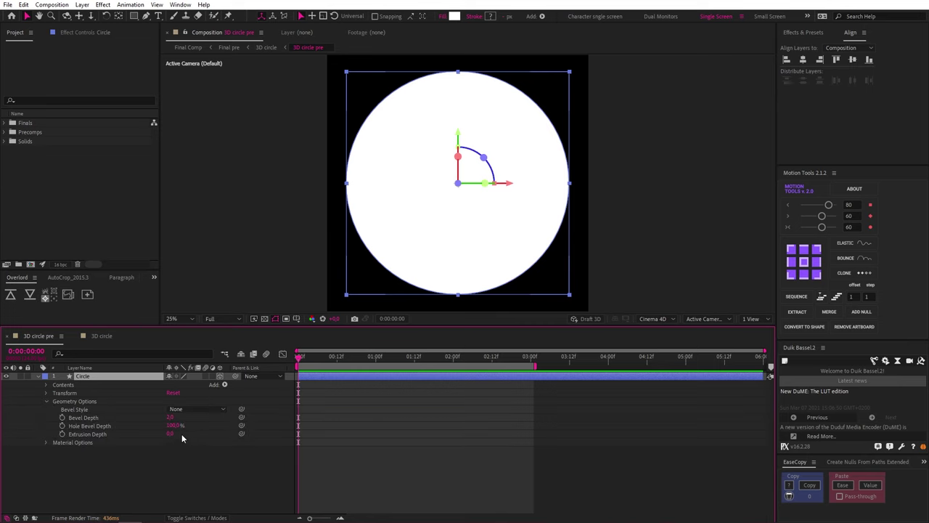
{"action": "left_click", "coordinate": [754, 319]}
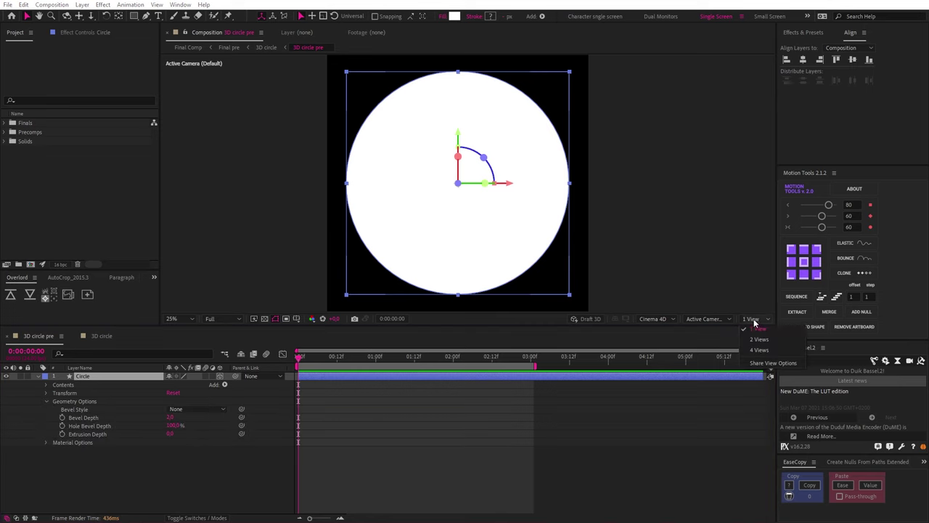
{"action": "left_click", "coordinate": [760, 340]}
{"action": "left_click", "coordinate": [699, 319]}
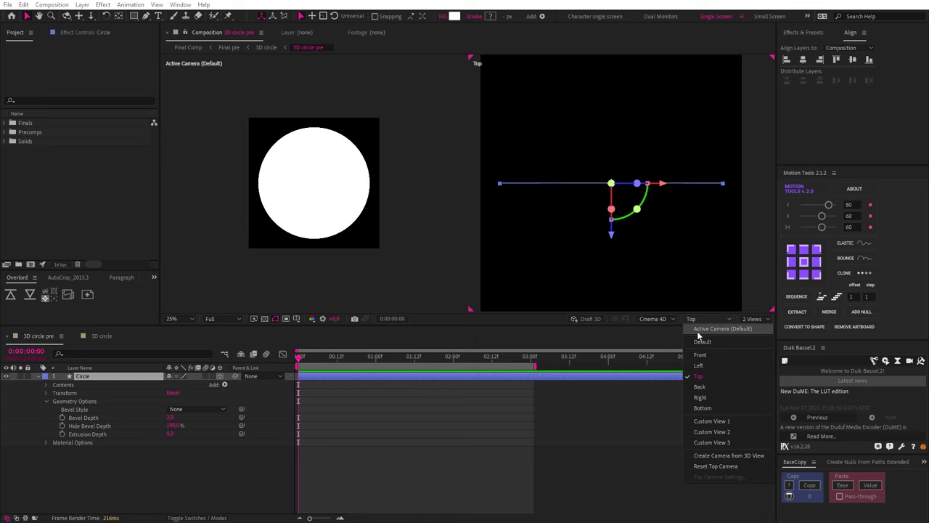
{"action": "left_click", "coordinate": [700, 382]}
Set the Circle layer's Extrusion Depth to 120.
{"action": "left_click", "coordinate": [445, 429]}
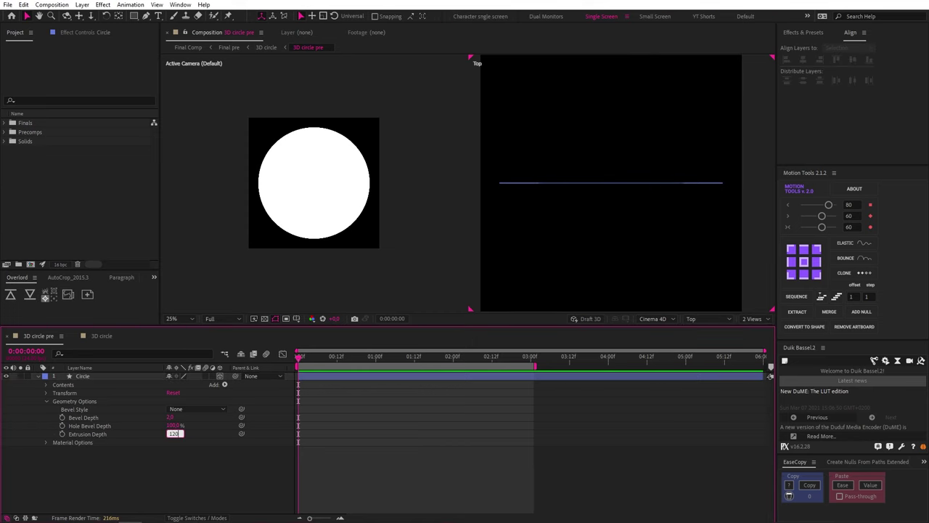
{"action": "key", "text": "Return"}
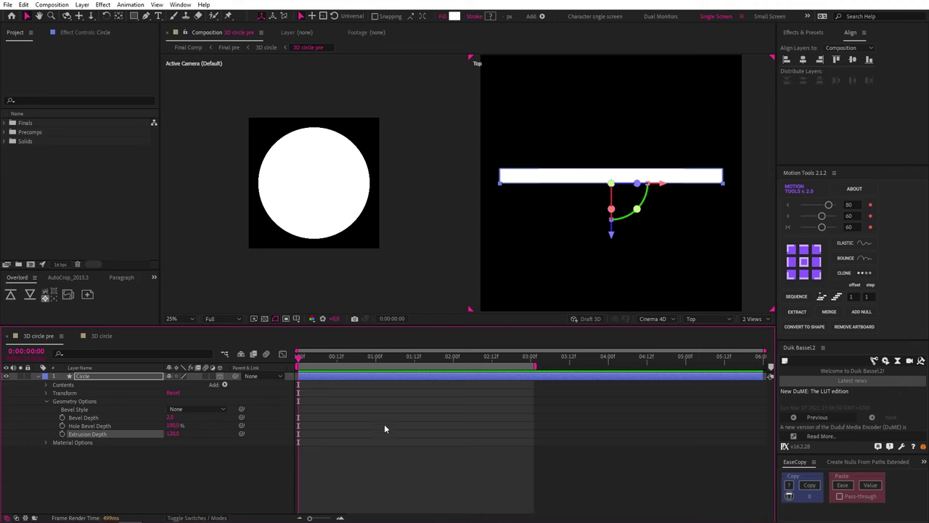
{"action": "left_click", "coordinate": [385, 428]}
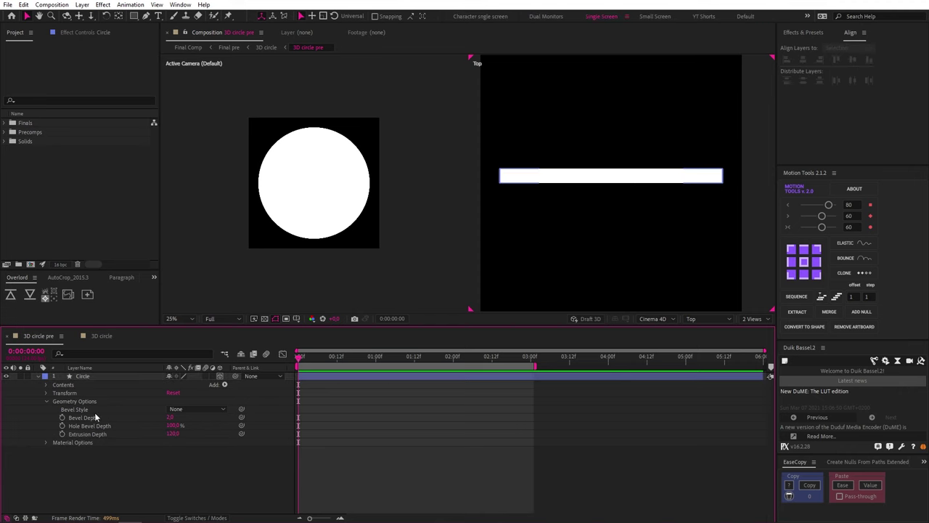
Expand the Circle layer's Contents and duplicate Group 2.
{"action": "left_click", "coordinate": [67, 385]}
{"action": "left_click", "coordinate": [46, 385]}
{"action": "left_click", "coordinate": [69, 394]}
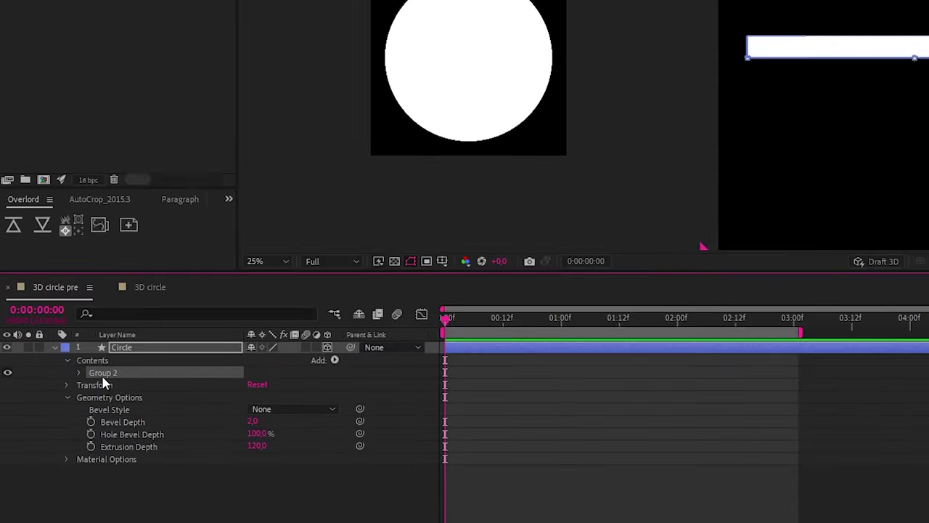
{"action": "key", "text": "ctrl+d"}
Add Merge Paths to the Circle layer's Contents and set its mode to Subtract.
{"action": "left_click", "coordinate": [104, 362]}
{"action": "left_click", "coordinate": [334, 360]}
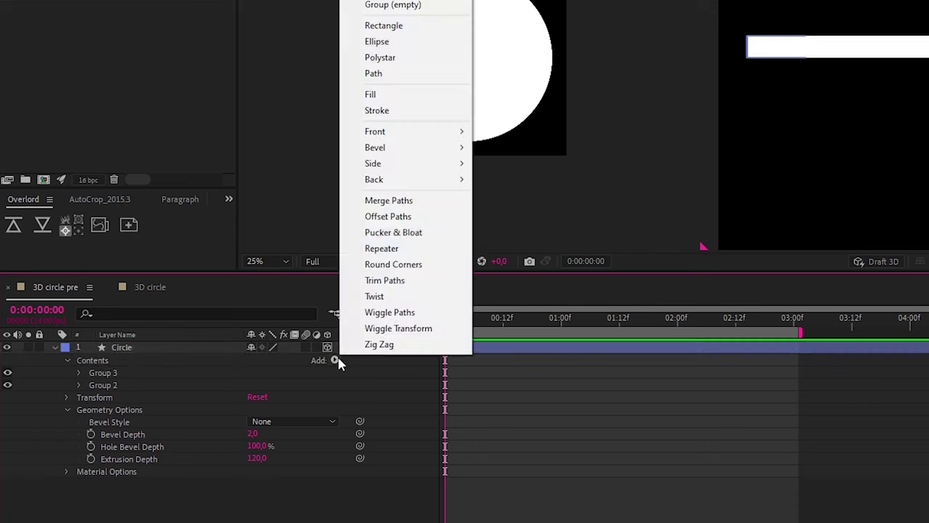
{"action": "left_click", "coordinate": [405, 206]}
{"action": "left_click", "coordinate": [79, 396]}
{"action": "left_click", "coordinate": [290, 409]}
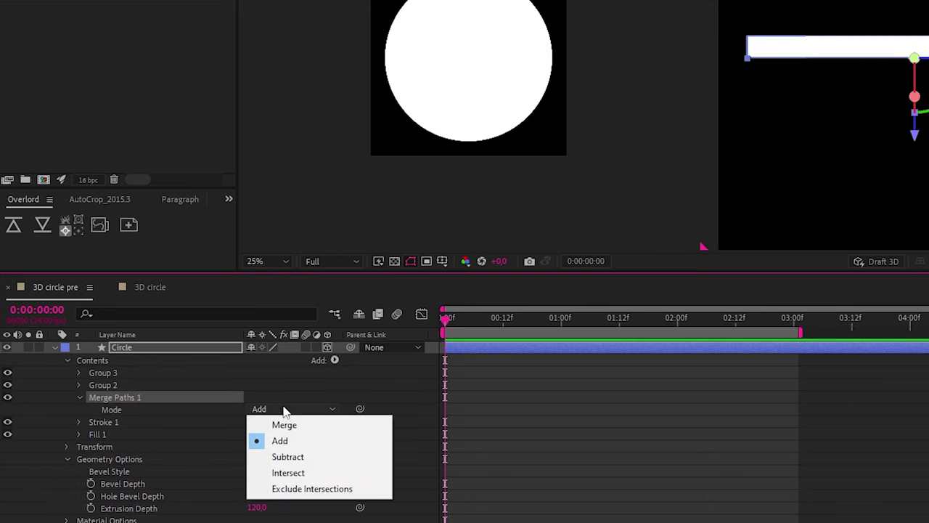
{"action": "left_click", "coordinate": [294, 457]}
Set Group 2's transform scale to 85% to cut the circle into a ring.
{"action": "double_click", "coordinate": [109, 386]}
{"action": "left_click", "coordinate": [93, 422]}
{"action": "left_click", "coordinate": [268, 458]}
{"action": "type", "text": "86"}
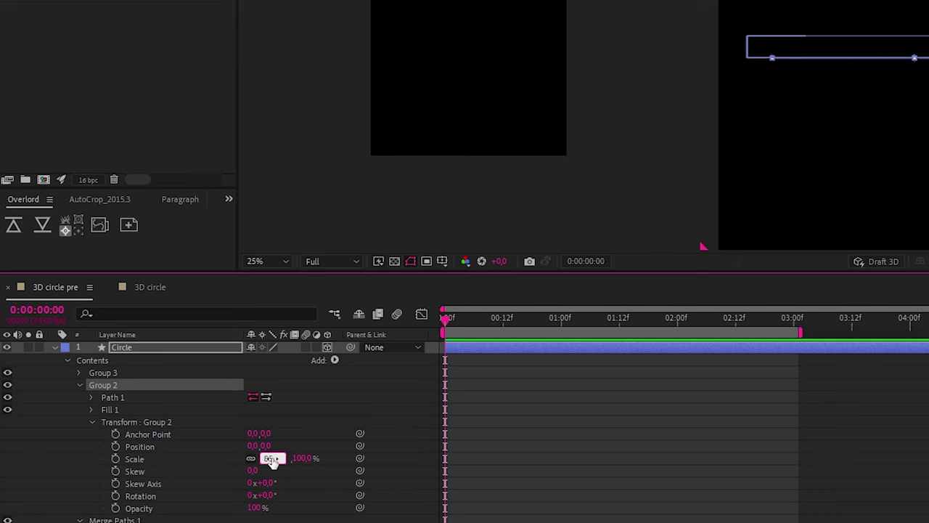
{"action": "key", "text": "Return"}
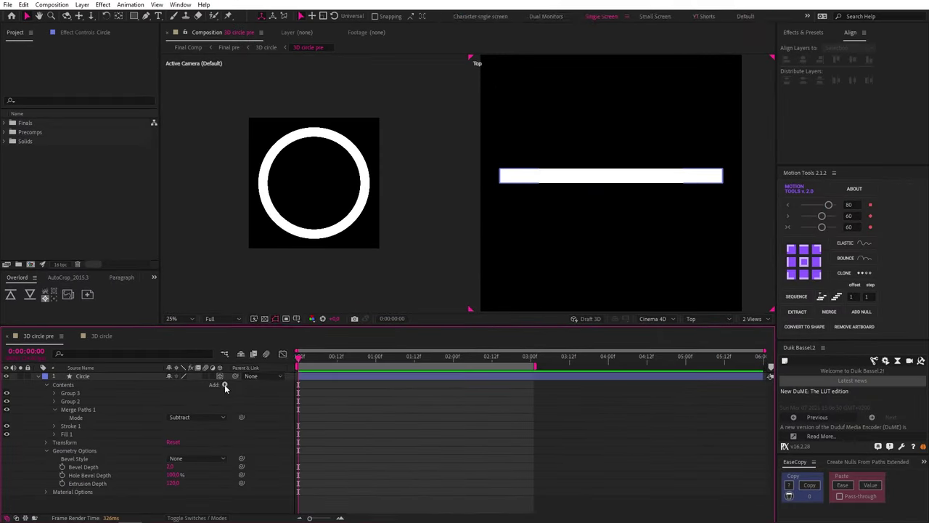
Group all of the Circle layer's contents, from Group 3 down to Fill 1, into a single group.
{"action": "left_click", "coordinate": [224, 385]}
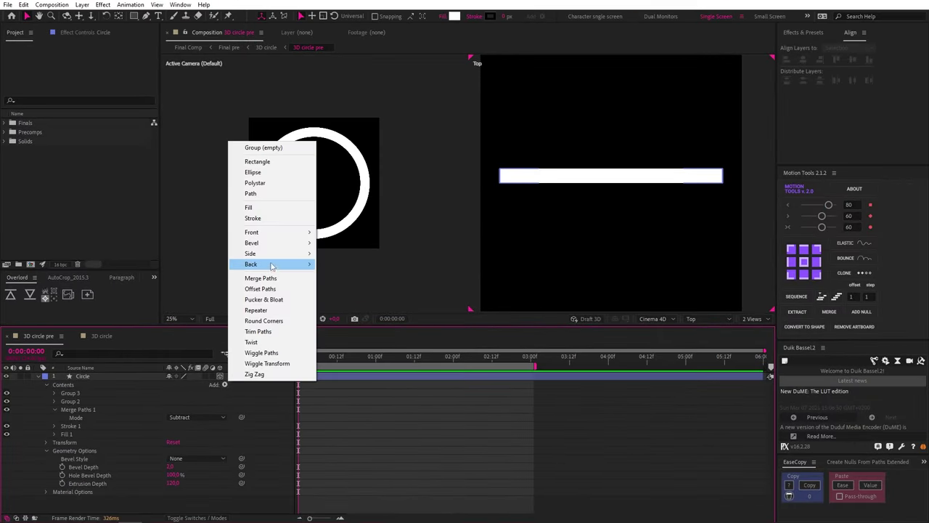
{"action": "left_click", "coordinate": [90, 378]}
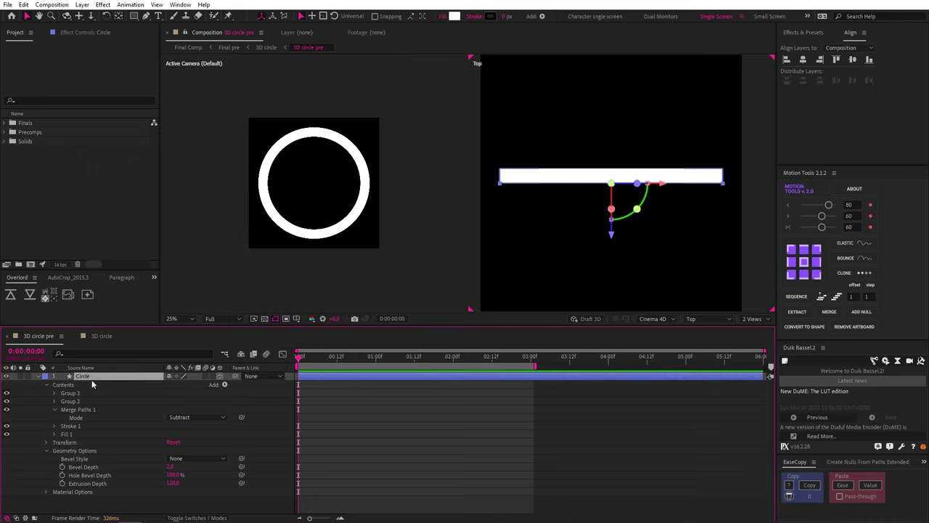
{"action": "left_click", "coordinate": [70, 393]}
{"action": "left_click", "coordinate": [71, 434], "text": "shift"}
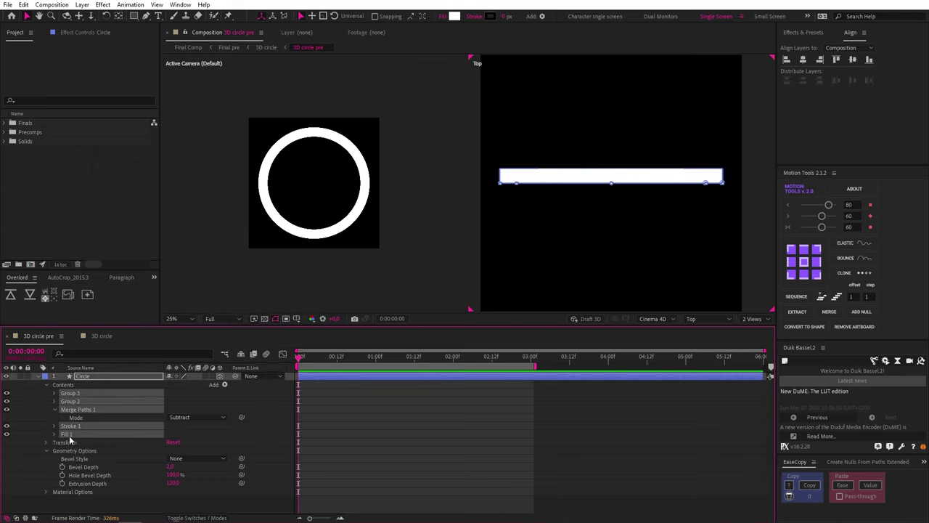
{"action": "key", "text": "ctrl+g"}
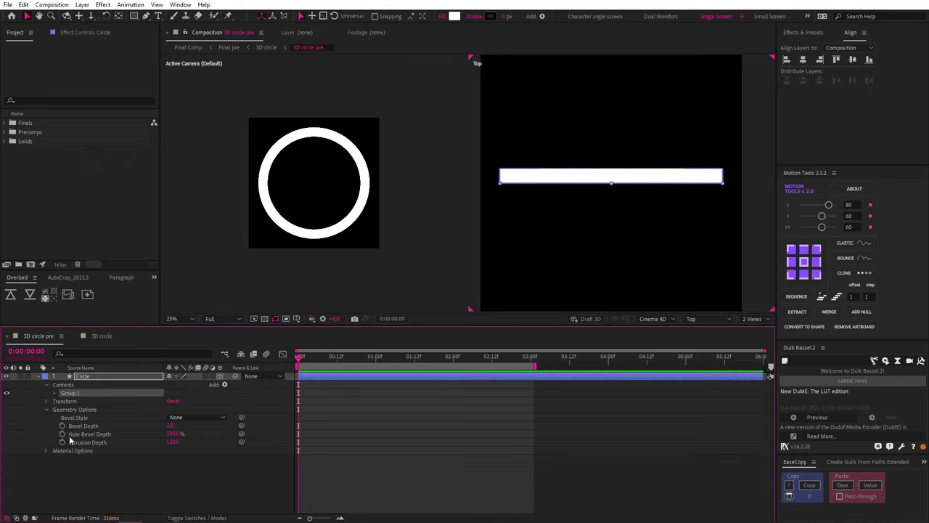
Add a Side Color property to the Circle layer's new group and set it to red.
{"action": "left_click", "coordinate": [224, 385]}
{"action": "mouse_move", "coordinate": [270, 254]}
{"action": "left_click", "coordinate": [325, 254]}
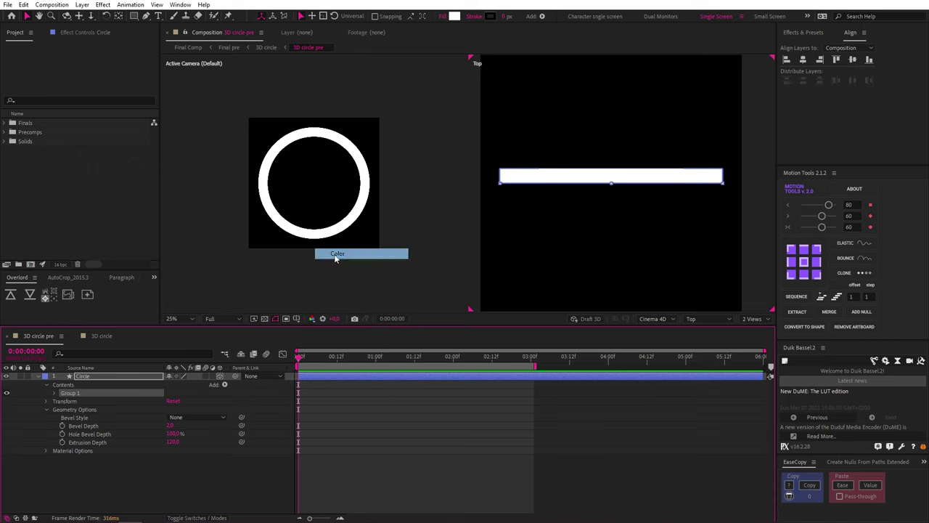
{"action": "left_click", "coordinate": [371, 433]}
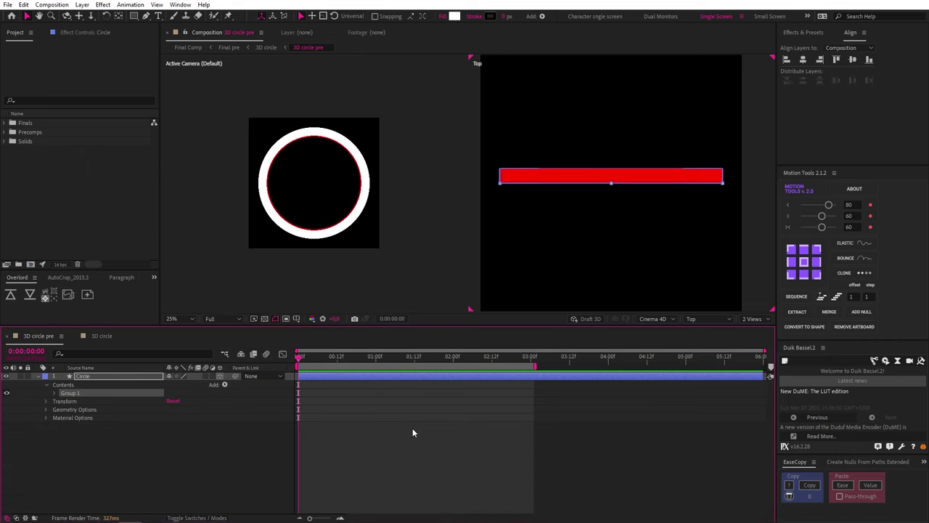
{"action": "left_click", "coordinate": [413, 432]}
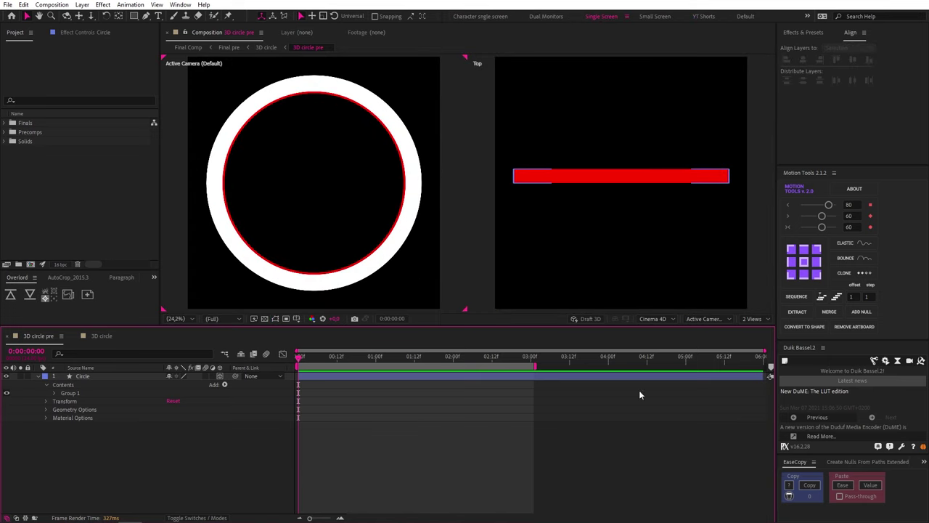
Add a 3D null object and set the Circle layer's Z position to -60.
{"action": "left_click", "coordinate": [861, 311]}
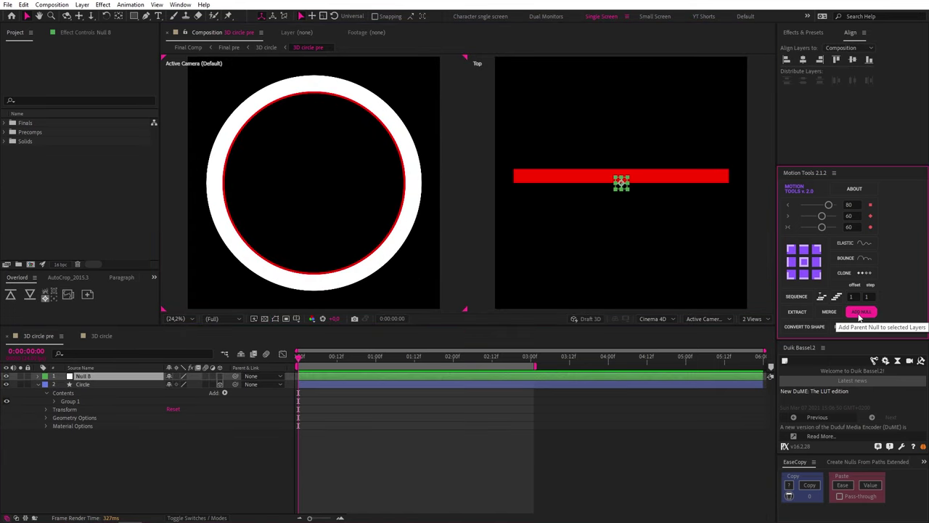
{"action": "left_click", "coordinate": [220, 377]}
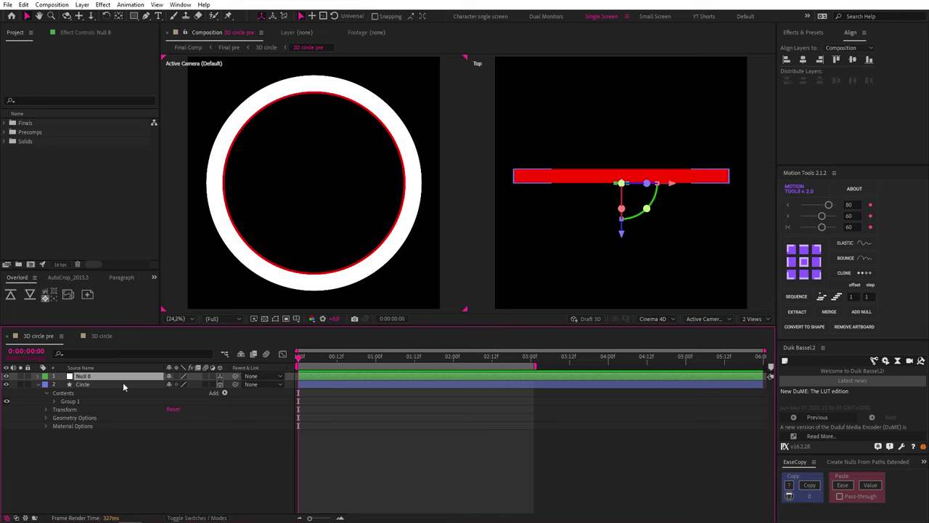
{"action": "left_click", "coordinate": [123, 385]}
{"action": "key", "text": "p"}
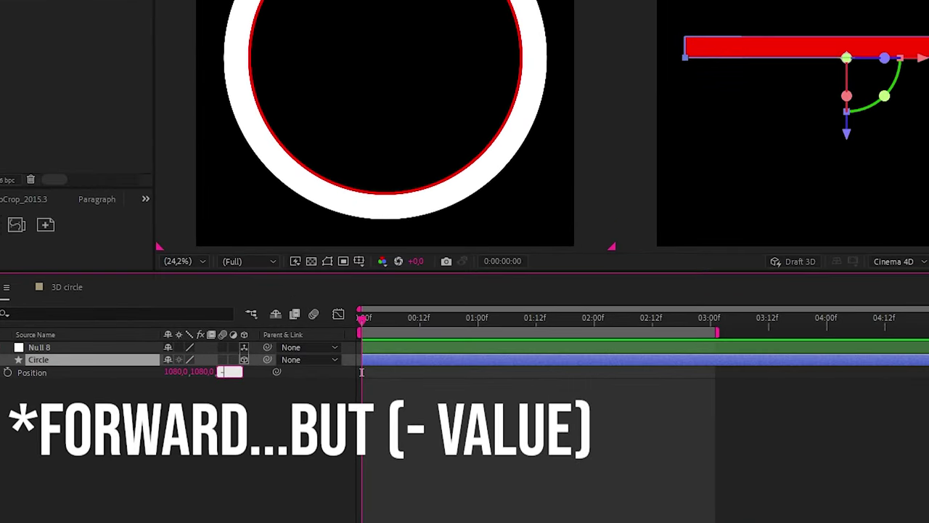
{"action": "key", "text": "Return"}
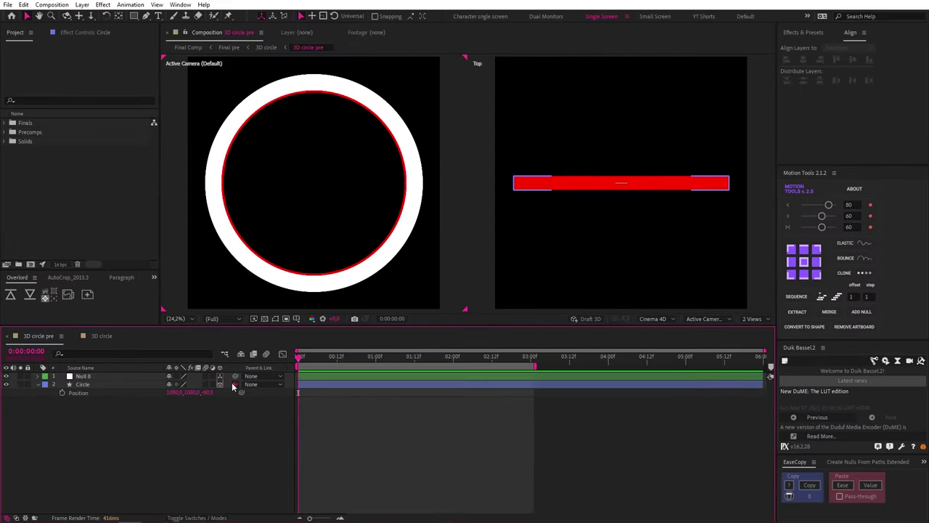
Parent the Circle layer to the null and rotate the null about its Y axis.
{"action": "left_click_drag", "start_coordinate": [233, 384], "coordinate": [98, 378]}
{"action": "left_click", "coordinate": [99, 376]}
{"action": "key", "text": "r"}
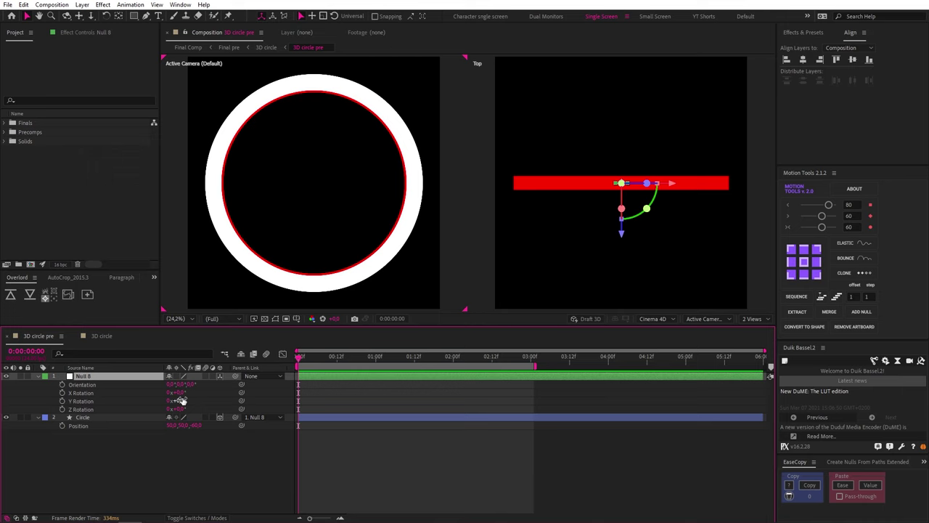
{"action": "left_click_drag", "start_coordinate": [180, 400], "coordinate": [191, 400]}
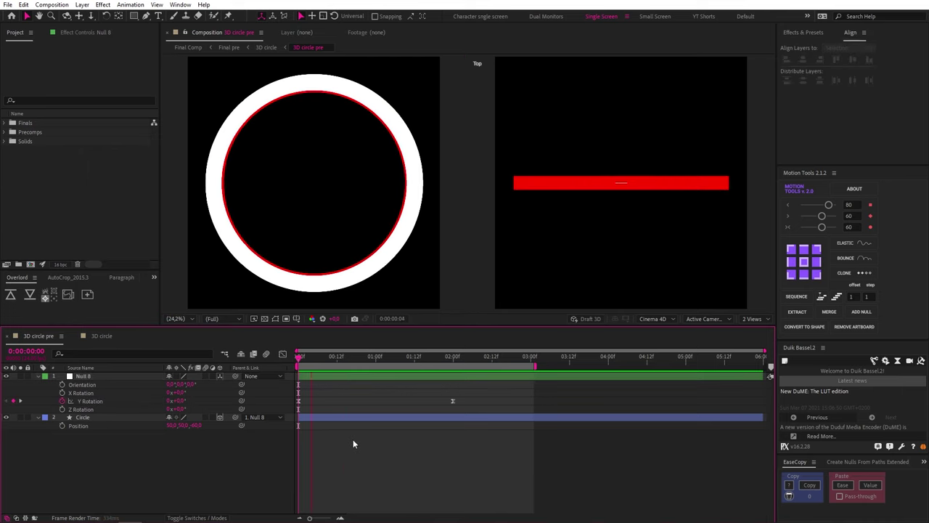
{"action": "key", "text": "space"}
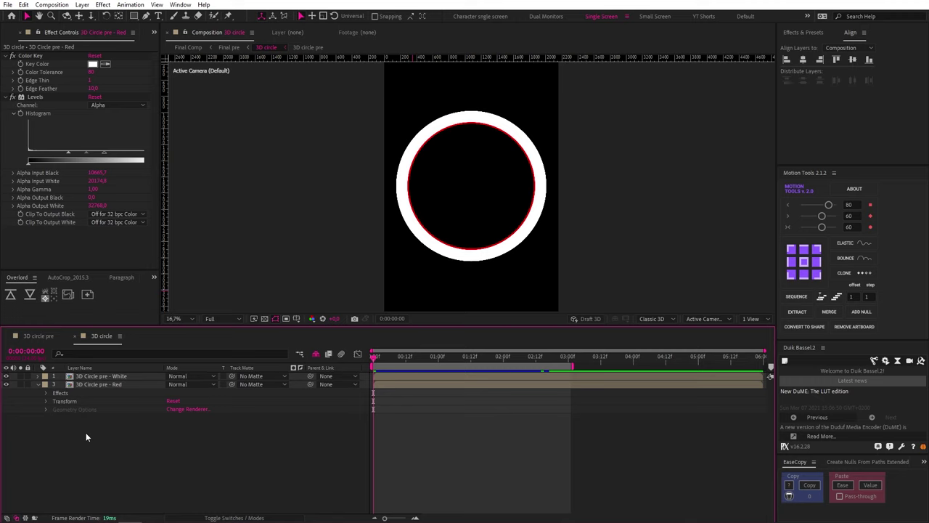
Solo the 3D Circle pre - Red and 3D Circle pre - White layers in turn to examine the separated colours.
{"action": "left_click", "coordinate": [114, 383]}
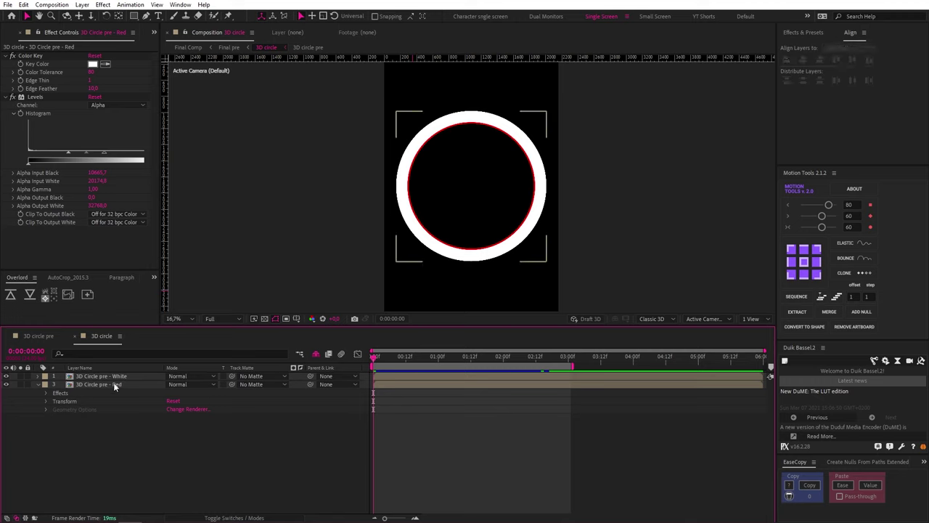
{"action": "left_click", "coordinate": [20, 385]}
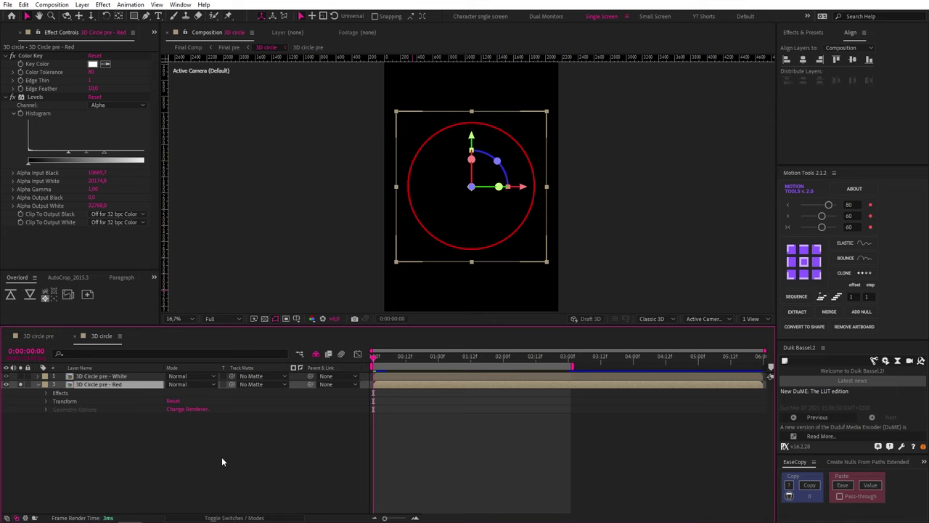
{"action": "left_click", "coordinate": [20, 385]}
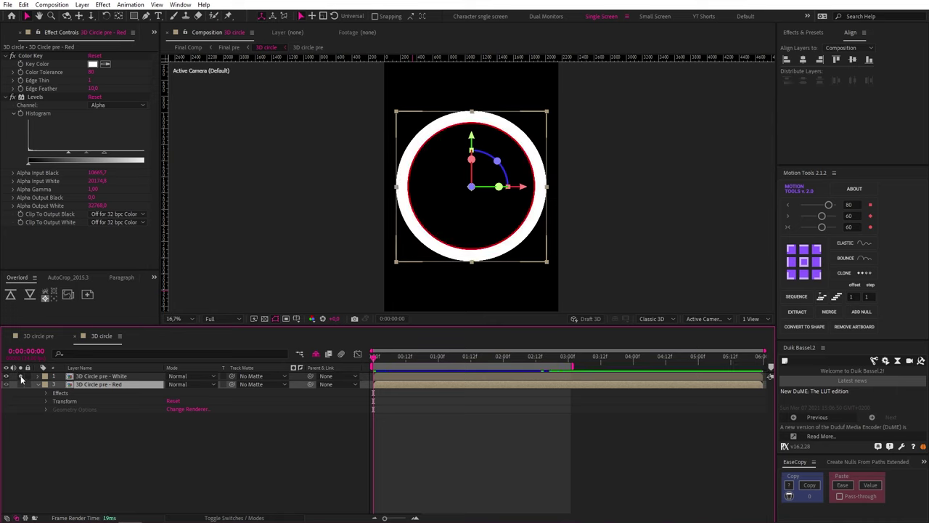
{"action": "left_click", "coordinate": [108, 376]}
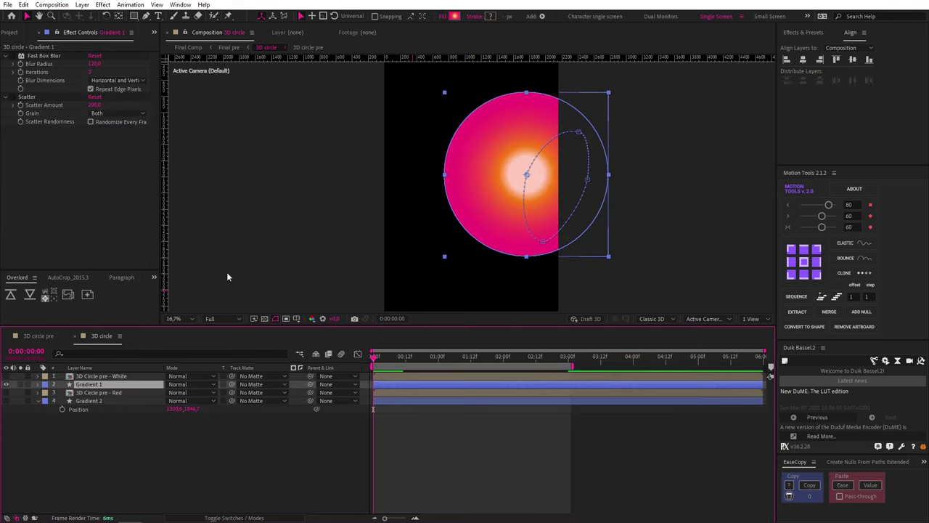
Enable Gradient 1's effects and track-matte Gradient 2 to 3D Circle pre - Red and Gradient 1 to 3D Circle pre - White.
{"action": "left_click", "coordinate": [20, 56]}
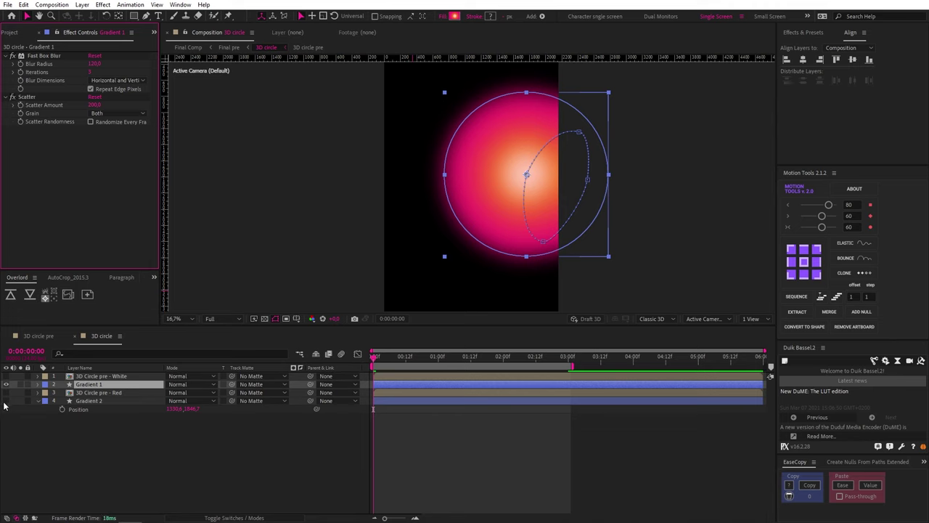
{"action": "left_click", "coordinate": [87, 401]}
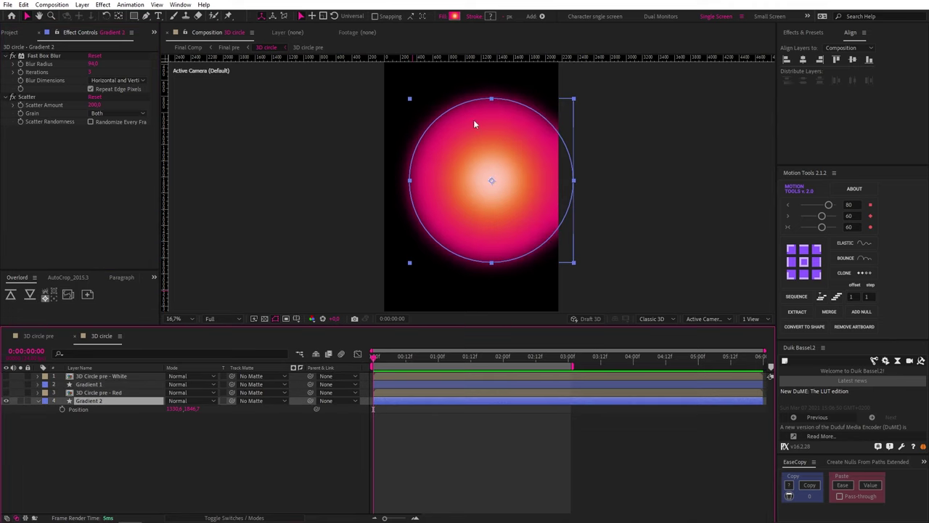
{"action": "left_click_drag", "start_coordinate": [232, 401], "coordinate": [135, 392]}
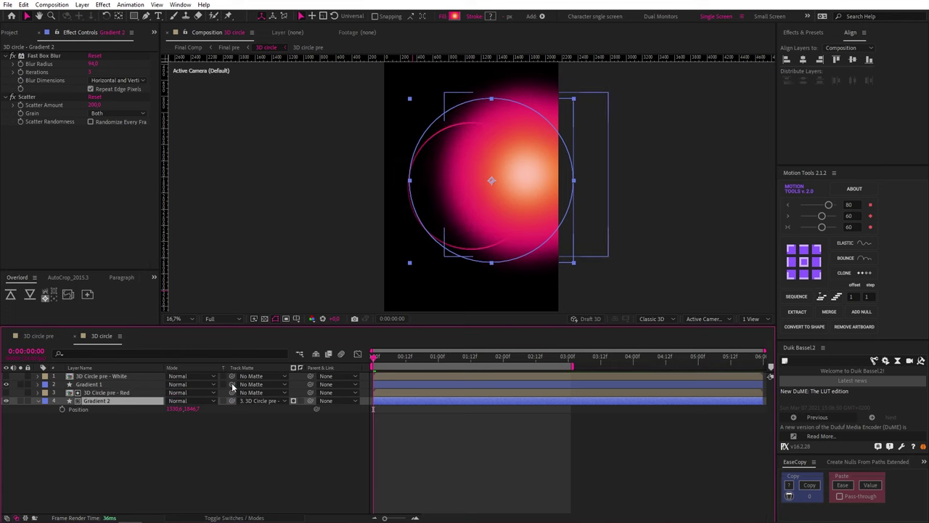
{"action": "left_click_drag", "start_coordinate": [232, 384], "coordinate": [101, 376]}
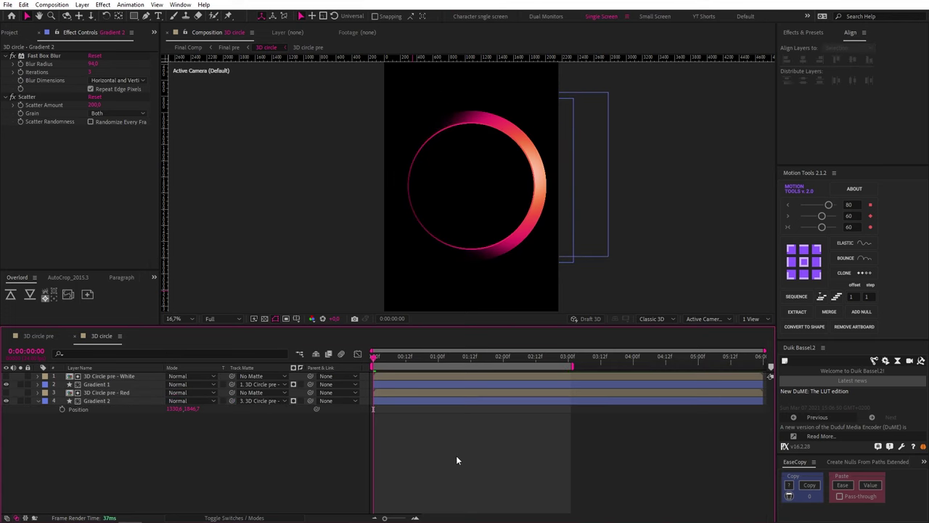
Reveal Gradient 1's keyframed properties and preview the 3D circle animation.
{"action": "left_click", "coordinate": [408, 384]}
{"action": "key", "text": "u"}
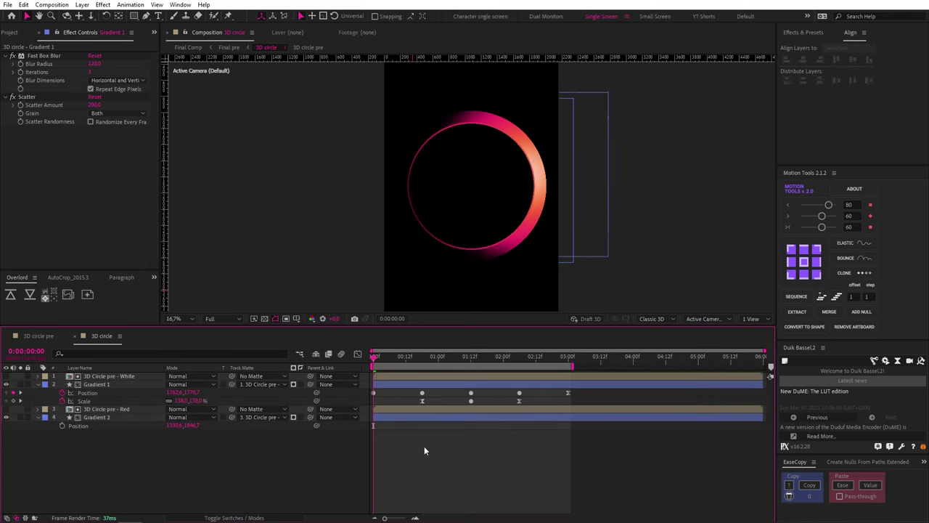
{"action": "key", "text": "space"}
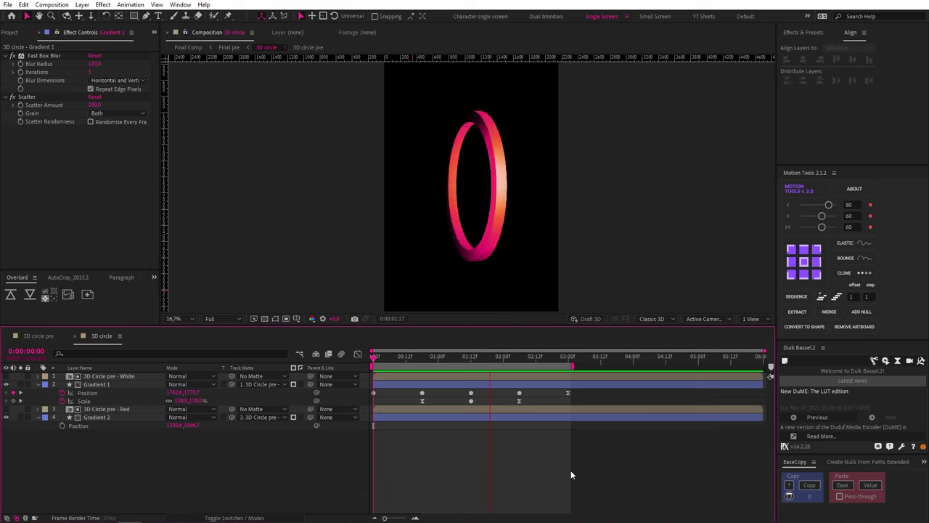